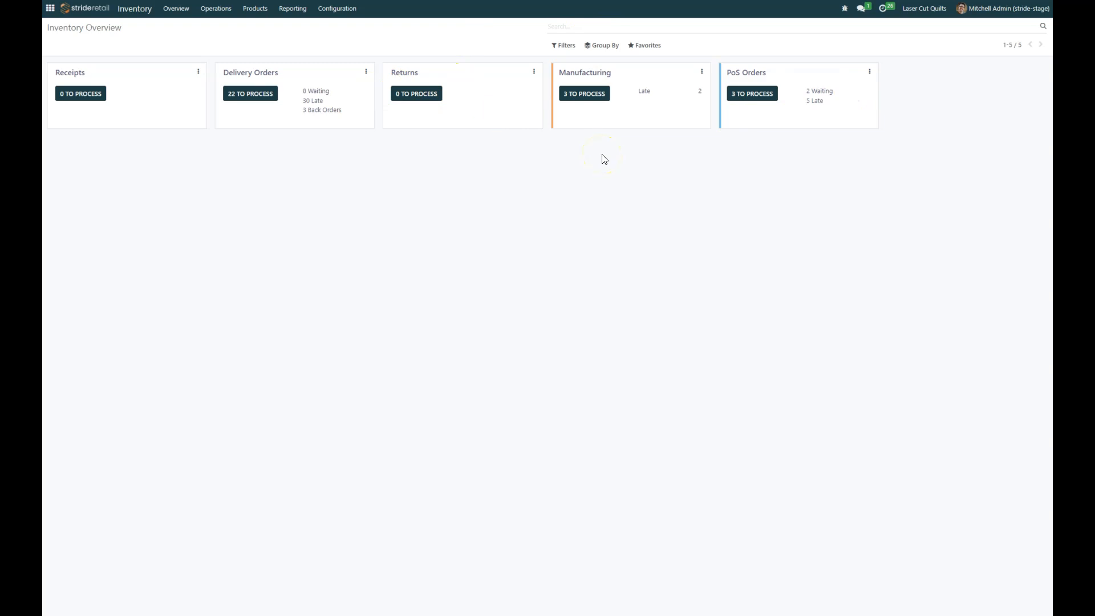
Step: Open the Inventory Products catalogue showing all 128 product cards
{"action": "left_click", "coordinate": [255, 9]}
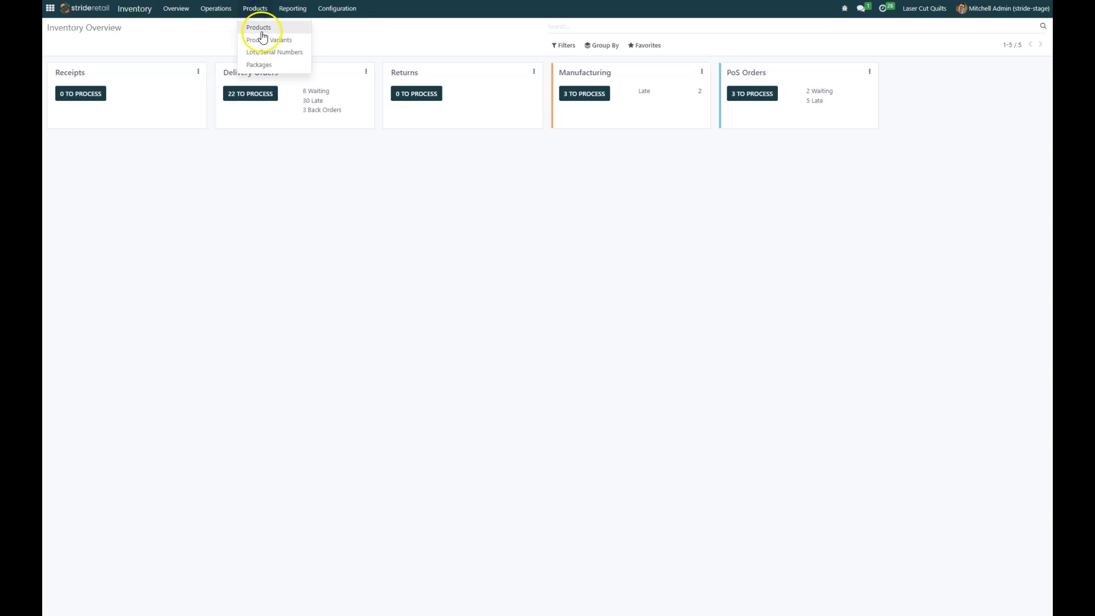
{"action": "left_click", "coordinate": [258, 29]}
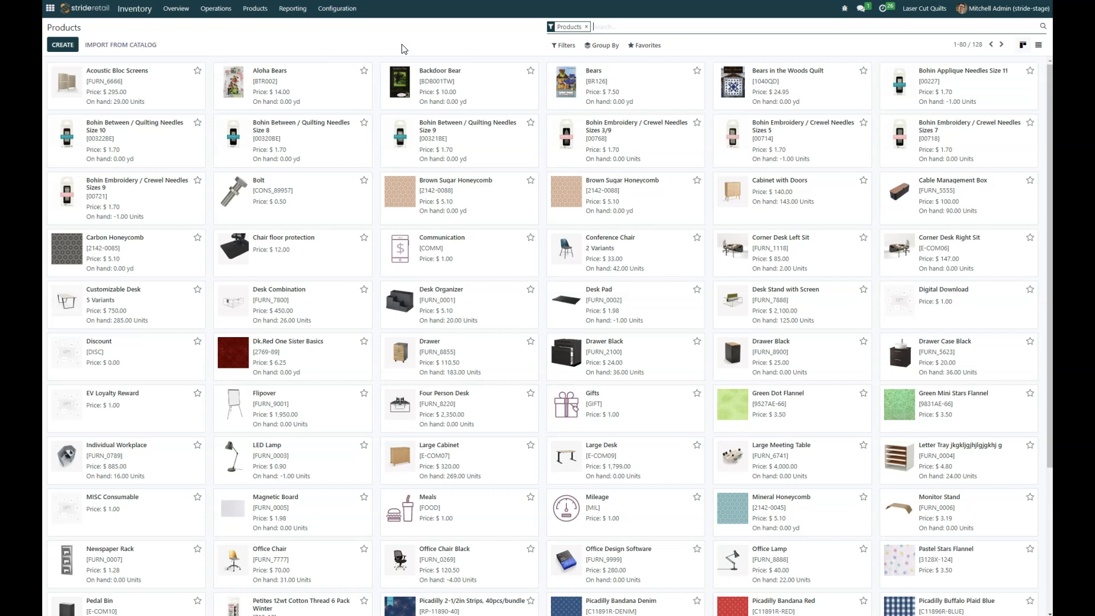
Step: Show the products as a list with on-hand and forecasted quantity columns
{"action": "left_click", "coordinate": [1038, 45]}
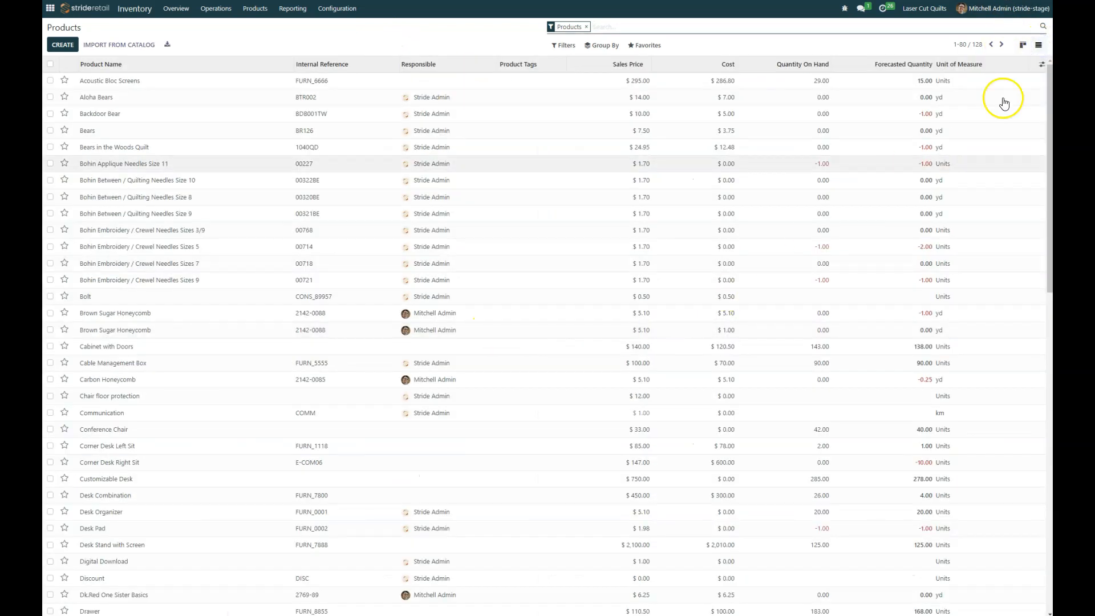
{"action": "left_click", "coordinate": [1023, 47]}
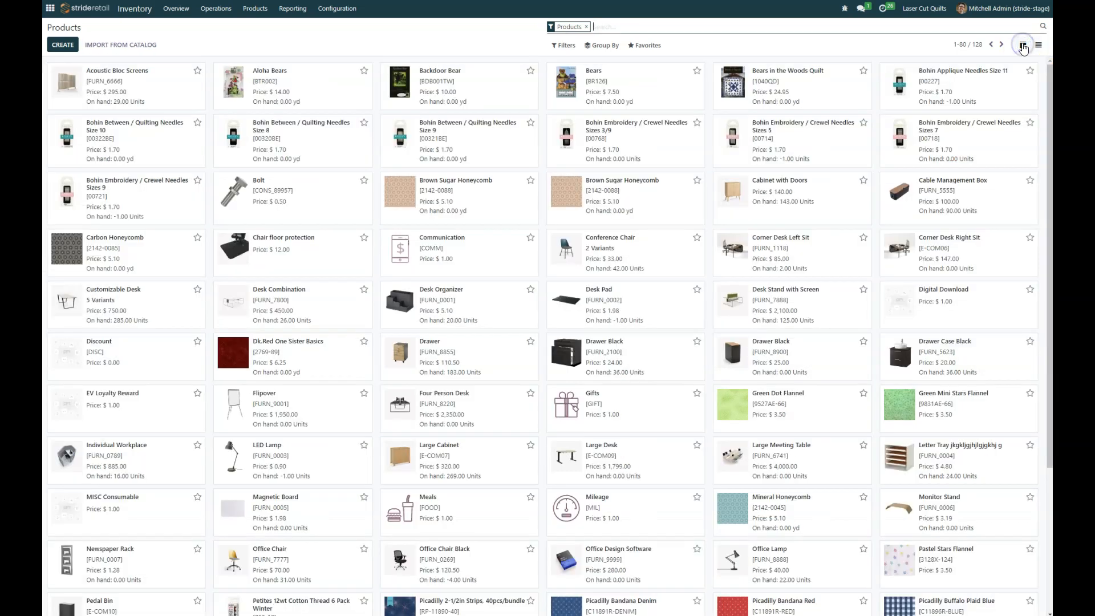
{"action": "left_click", "coordinate": [1038, 48]}
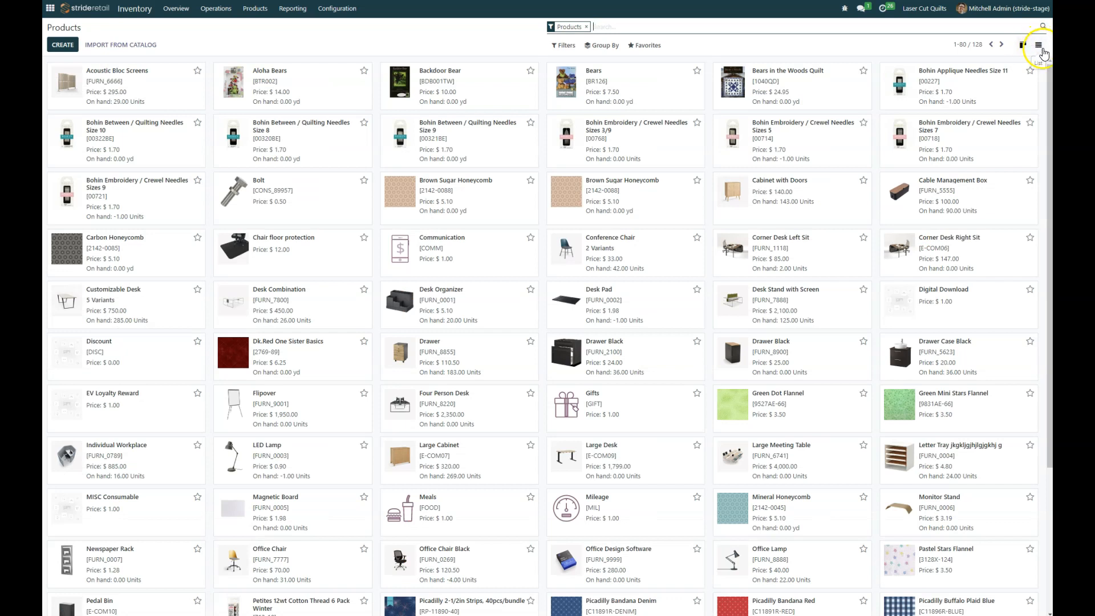
{"action": "left_click", "coordinate": [1039, 50]}
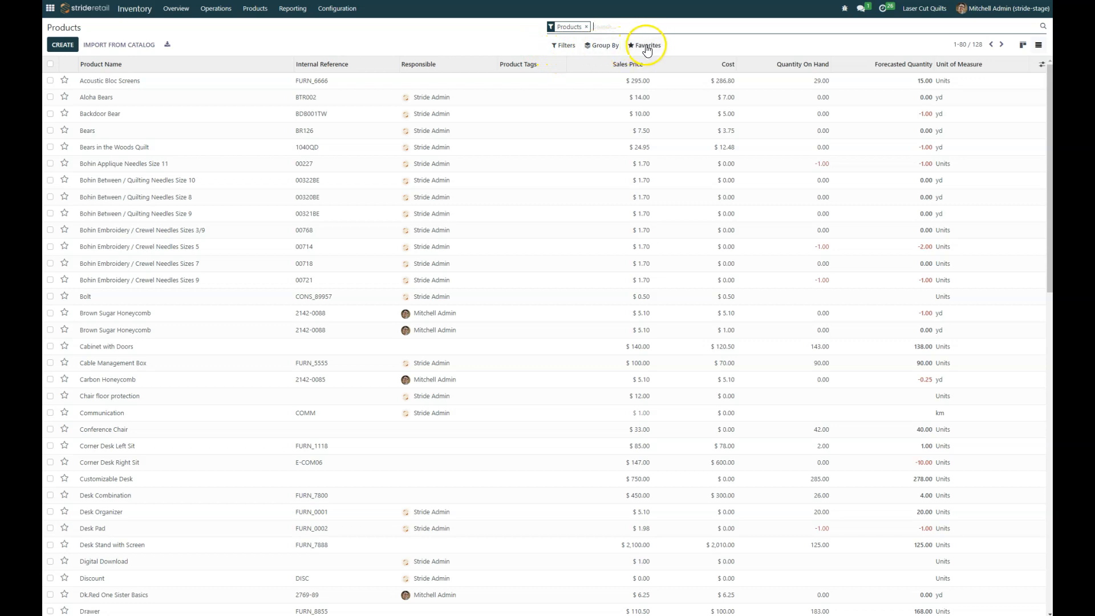
{"action": "left_click", "coordinate": [603, 49]}
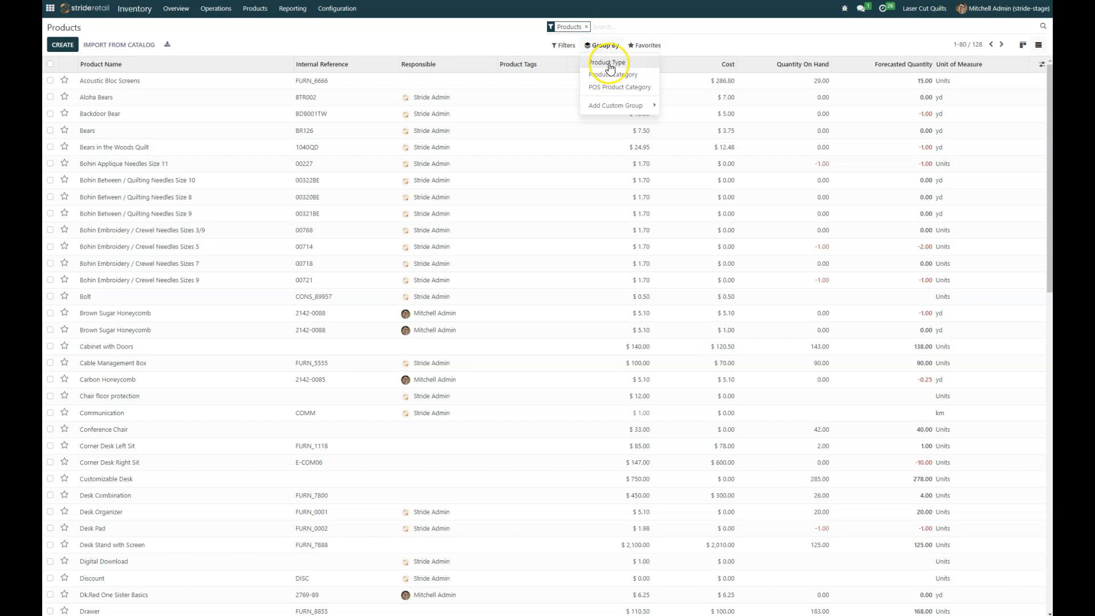
{"action": "left_click", "coordinate": [620, 105]}
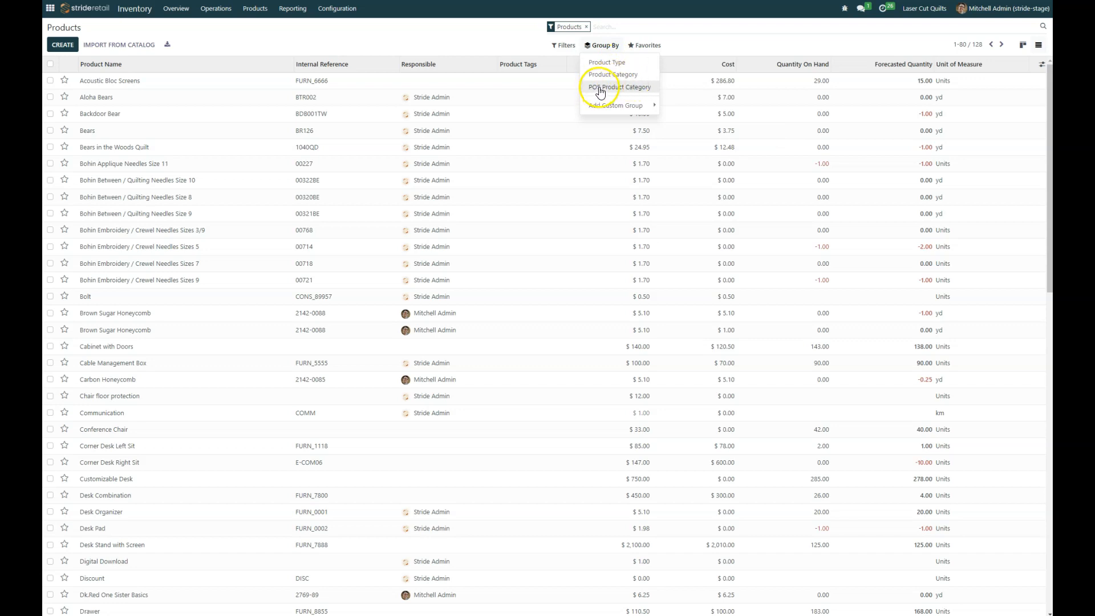
{"action": "left_click", "coordinate": [628, 105]}
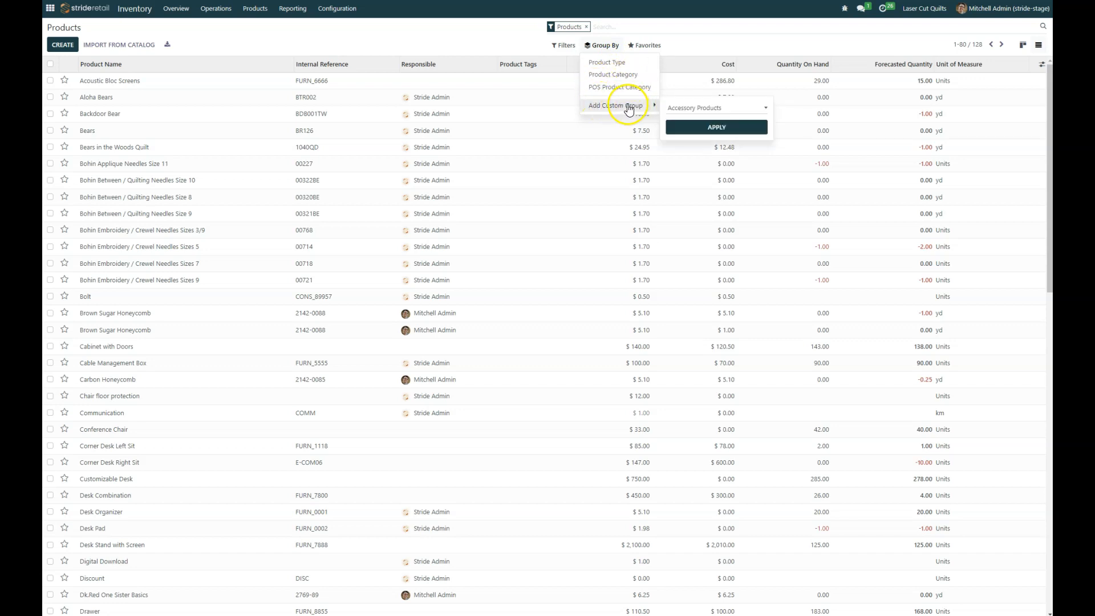
{"action": "left_click", "coordinate": [723, 108]}
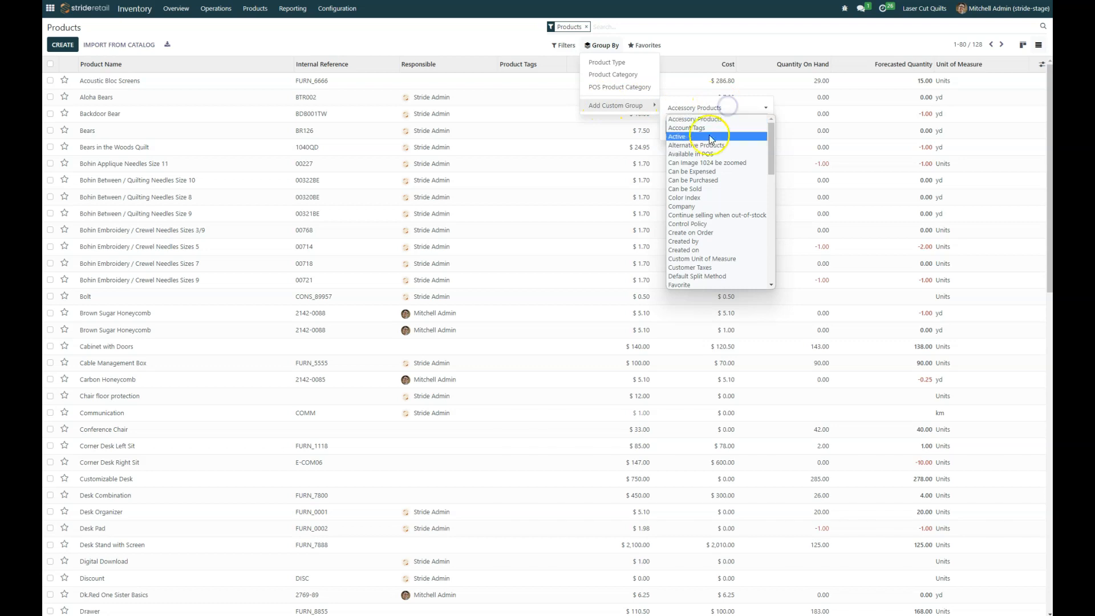
{"action": "scroll", "coordinate": [763, 175], "scroll_direction": "down", "scroll_amount": 10}
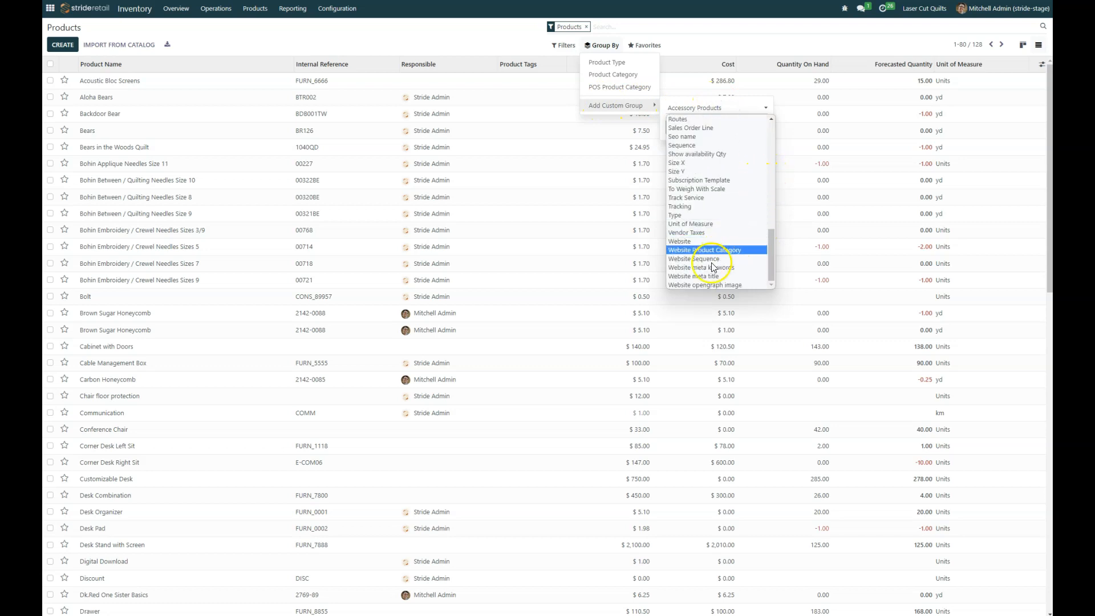
{"action": "left_click_drag", "start_coordinate": [772, 260], "coordinate": [769, 138]}
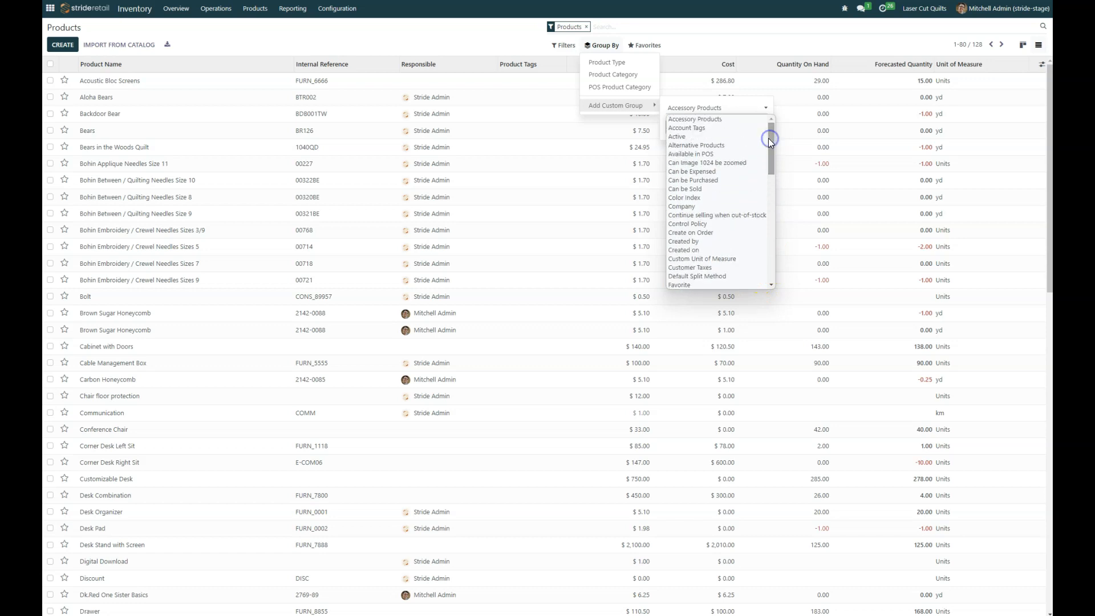
{"action": "left_click", "coordinate": [565, 45]}
{"action": "left_click", "coordinate": [517, 45]}
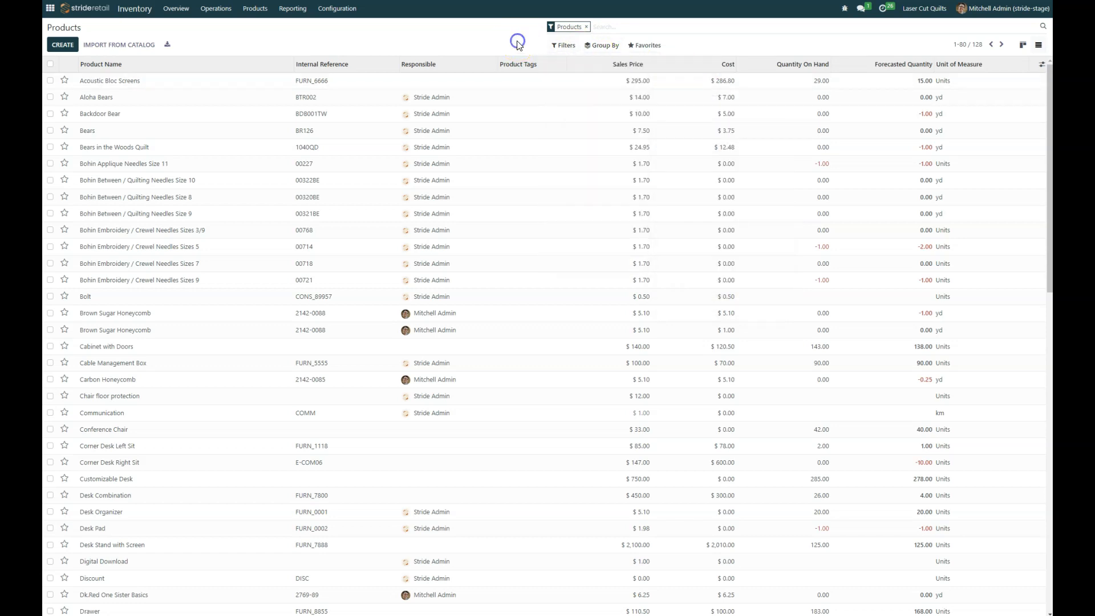
Step: Start an Add Custom Filter condition and display its available fields
{"action": "left_click", "coordinate": [563, 47]}
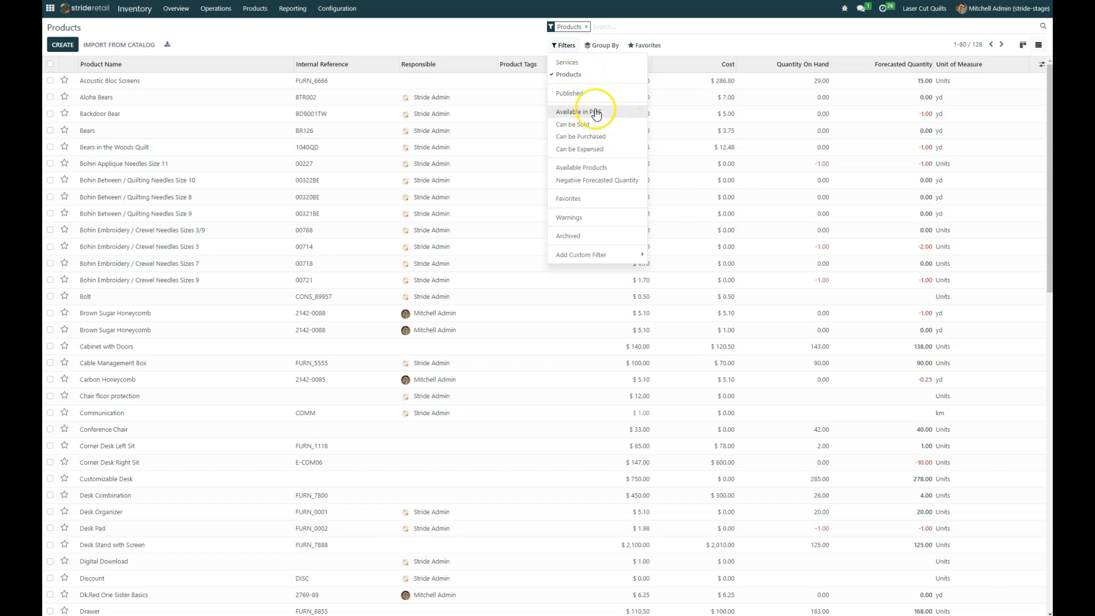
{"action": "left_click", "coordinate": [570, 254]}
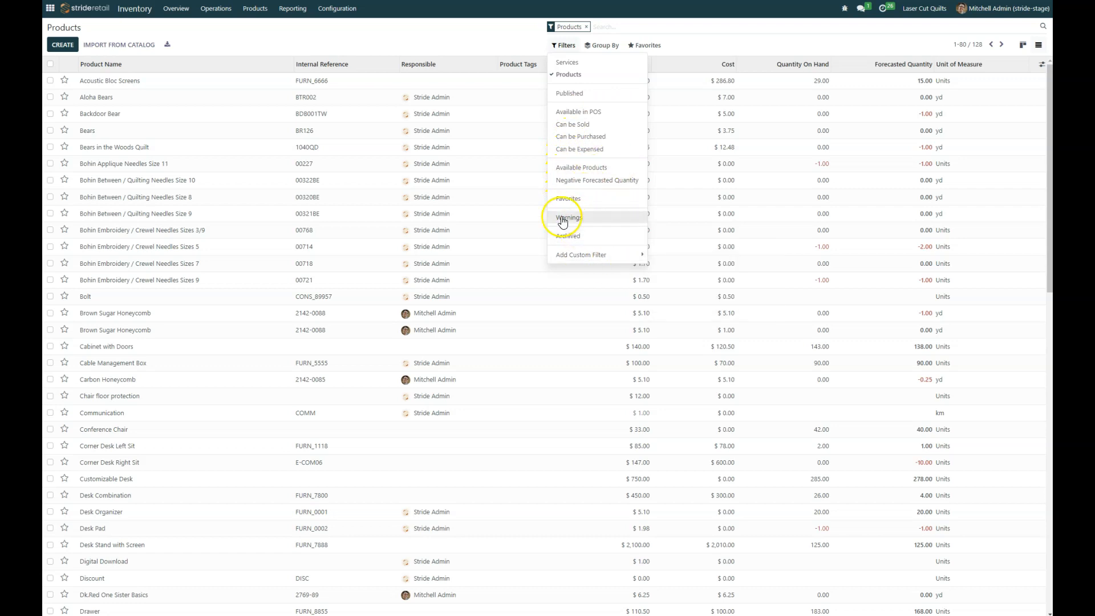
{"action": "mouse_move", "coordinate": [574, 255]}
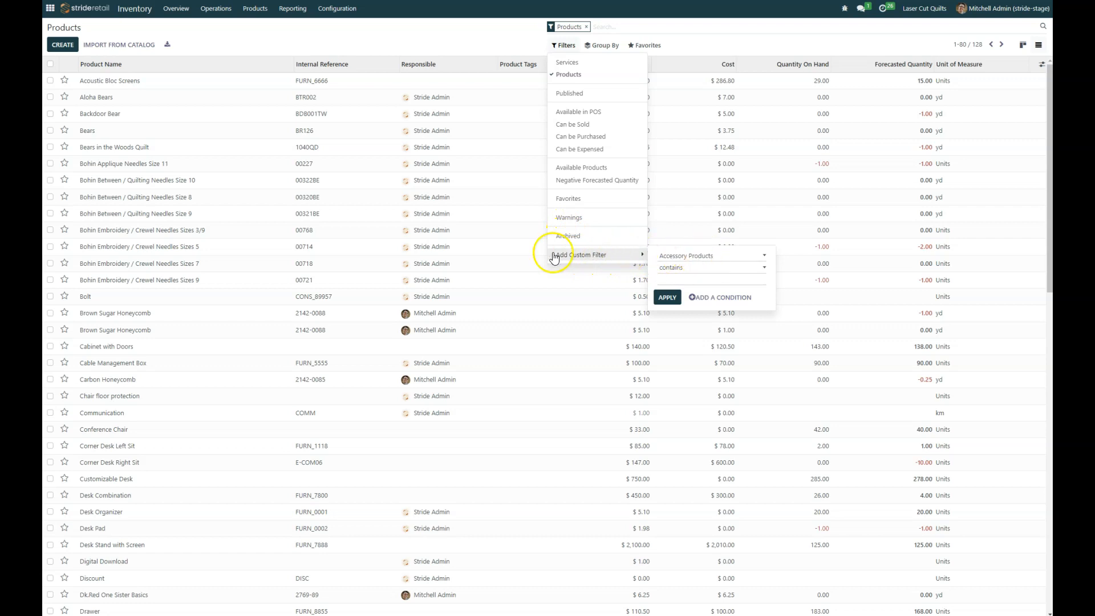
{"action": "left_click", "coordinate": [719, 256]}
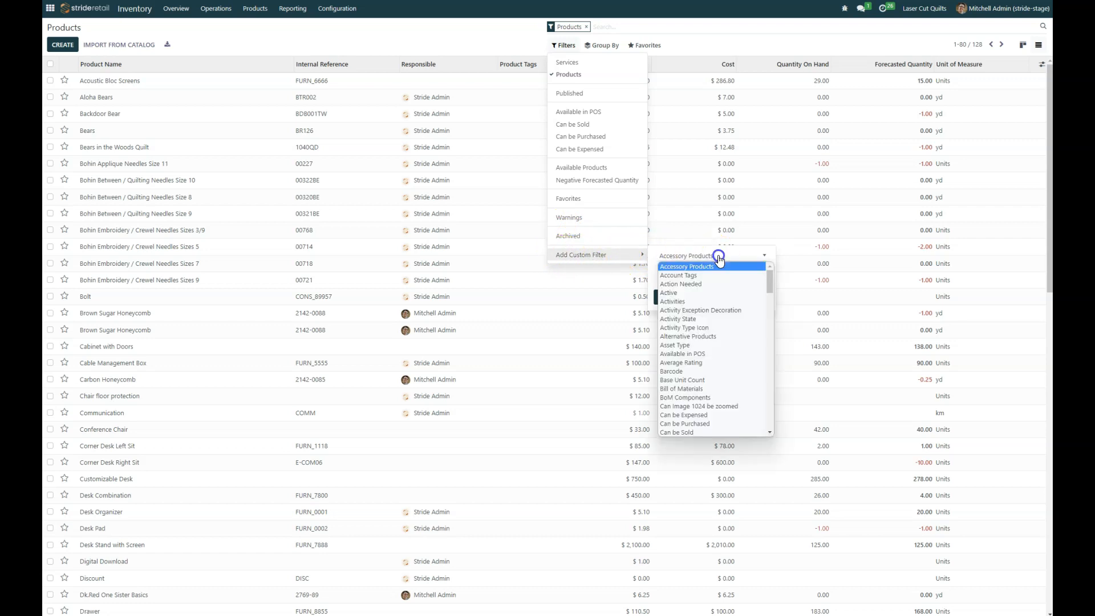
{"action": "mouse_move", "coordinate": [769, 284]}
{"action": "left_mouse_down"}
{"action": "mouse_move", "coordinate": [769, 432]}
{"action": "mouse_move", "coordinate": [767, 285]}
{"action": "left_mouse_up"}
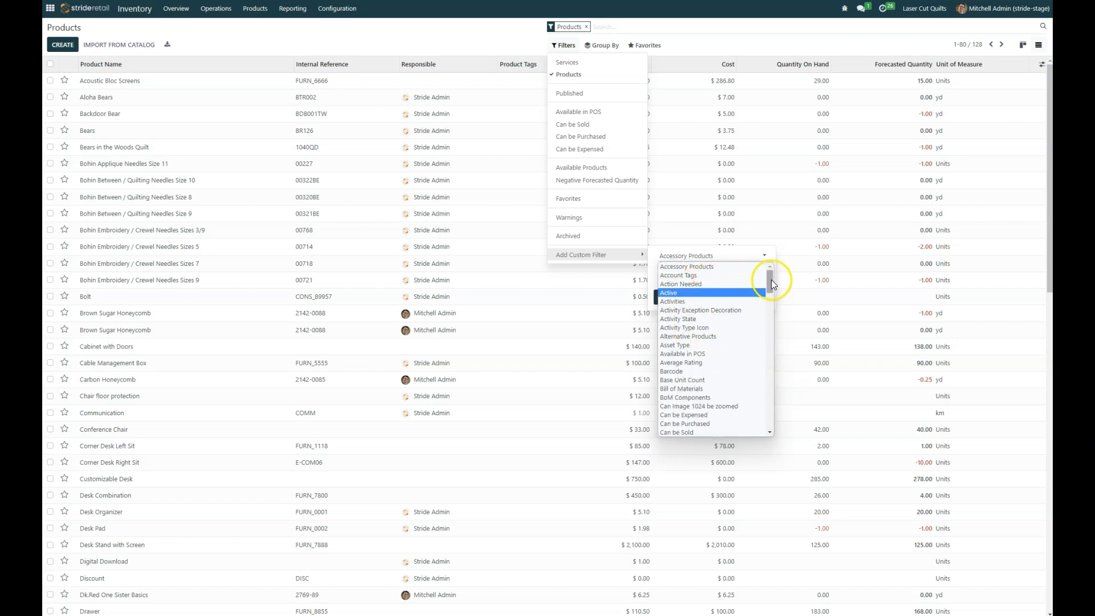
Step: Try a Created on filter from 05/23/2023, then dismiss it without applying
{"action": "left_click", "coordinate": [774, 296]}
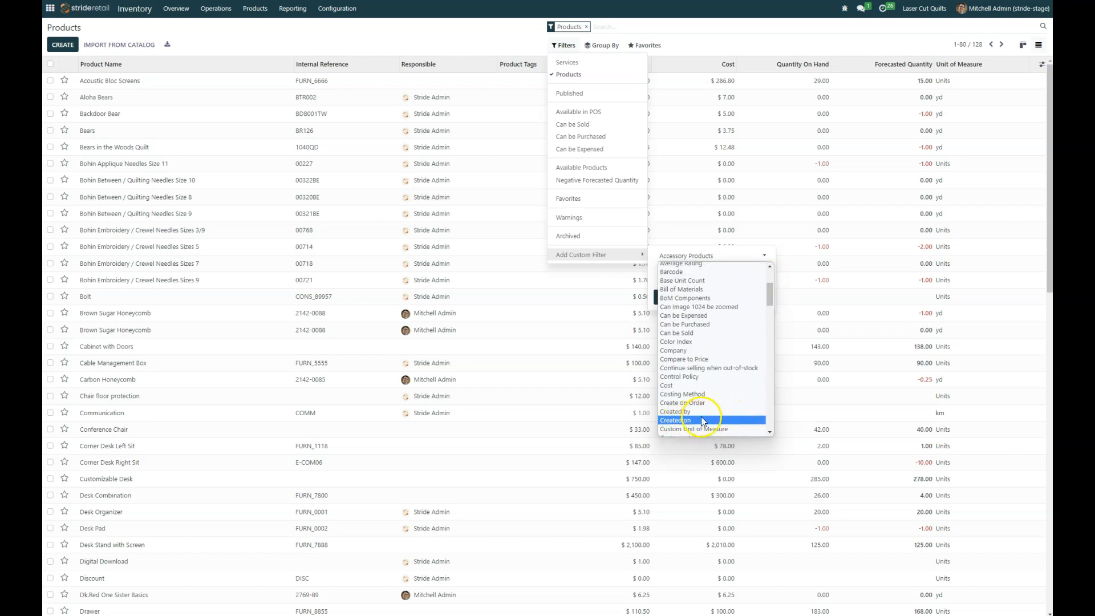
{"action": "left_click", "coordinate": [678, 420]}
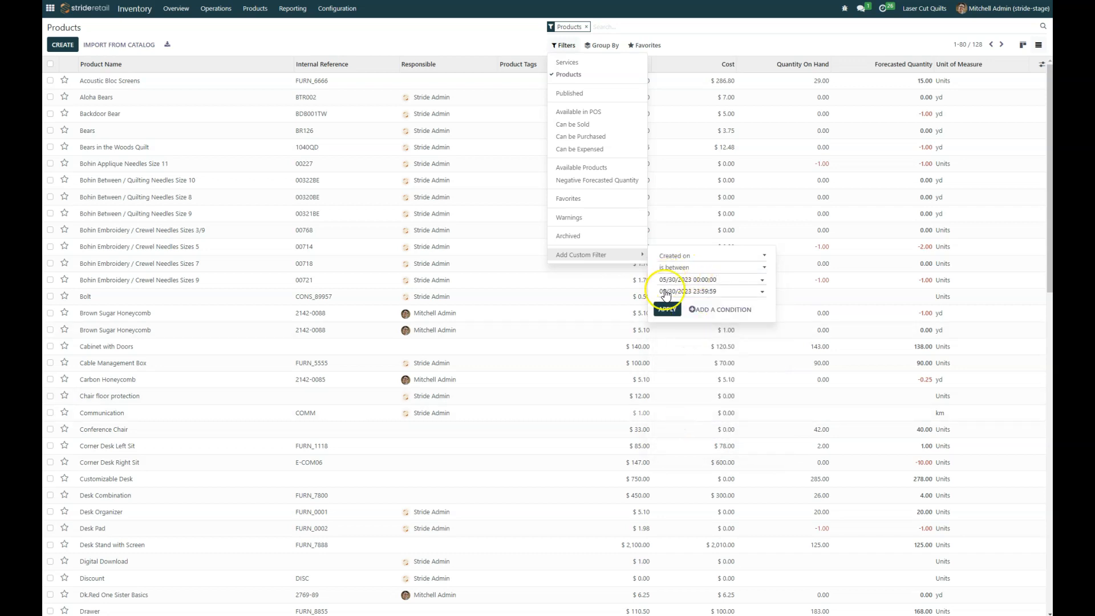
{"action": "left_click", "coordinate": [752, 280]}
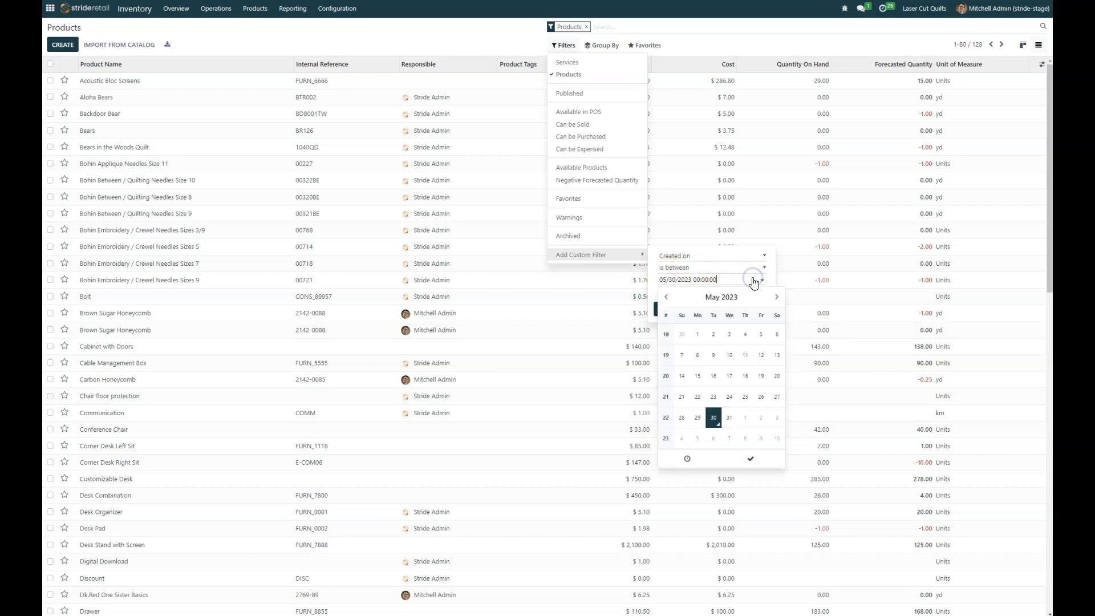
{"action": "left_click", "coordinate": [713, 398]}
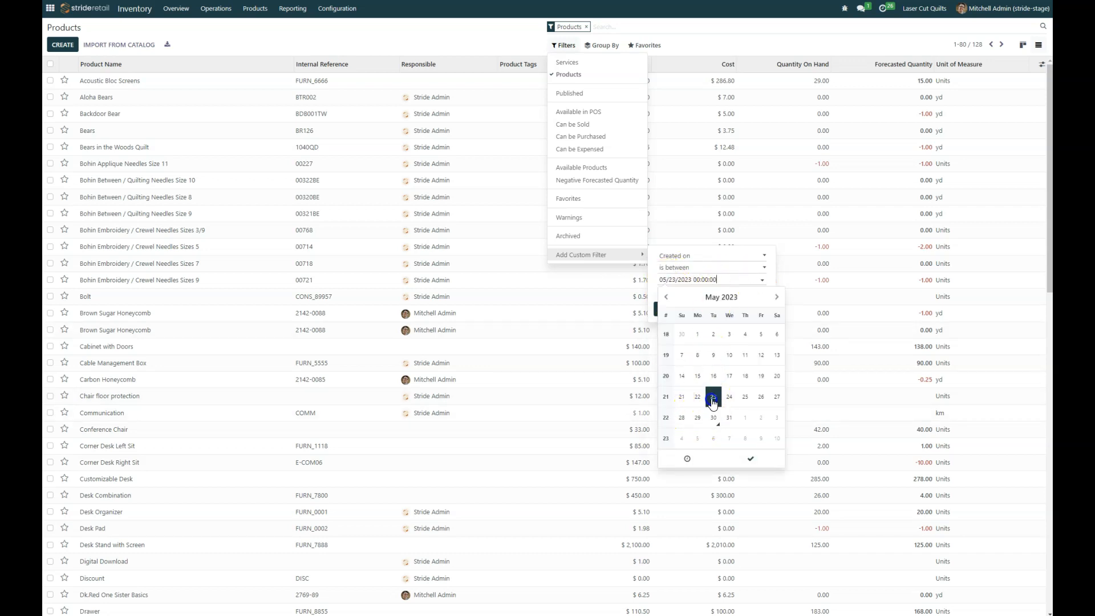
{"action": "left_click", "coordinate": [724, 252]}
{"action": "left_click", "coordinate": [653, 274]}
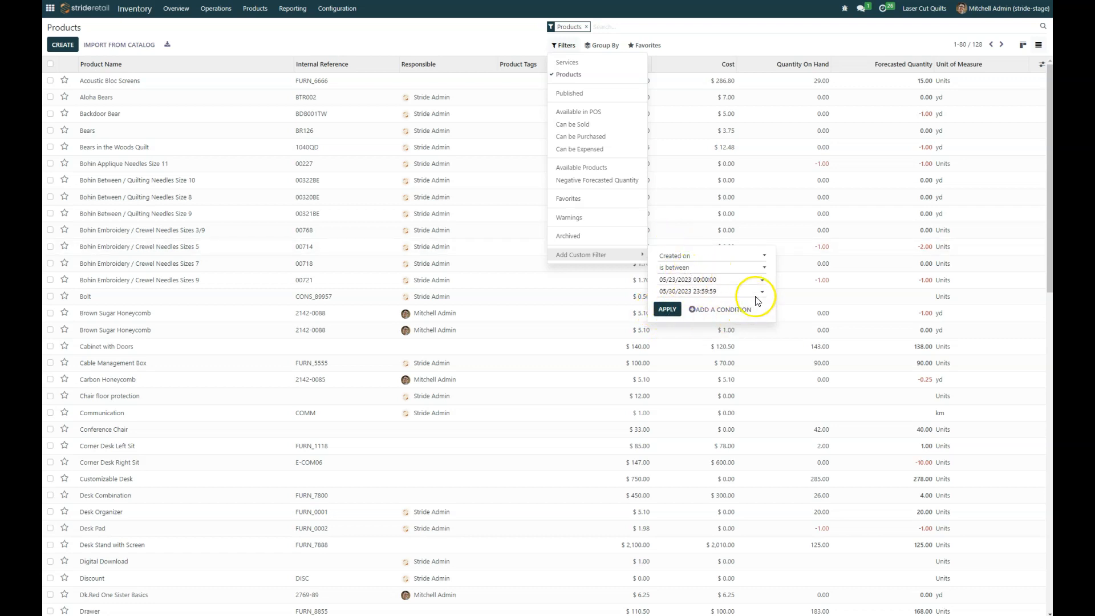
{"action": "left_click", "coordinate": [487, 28]}
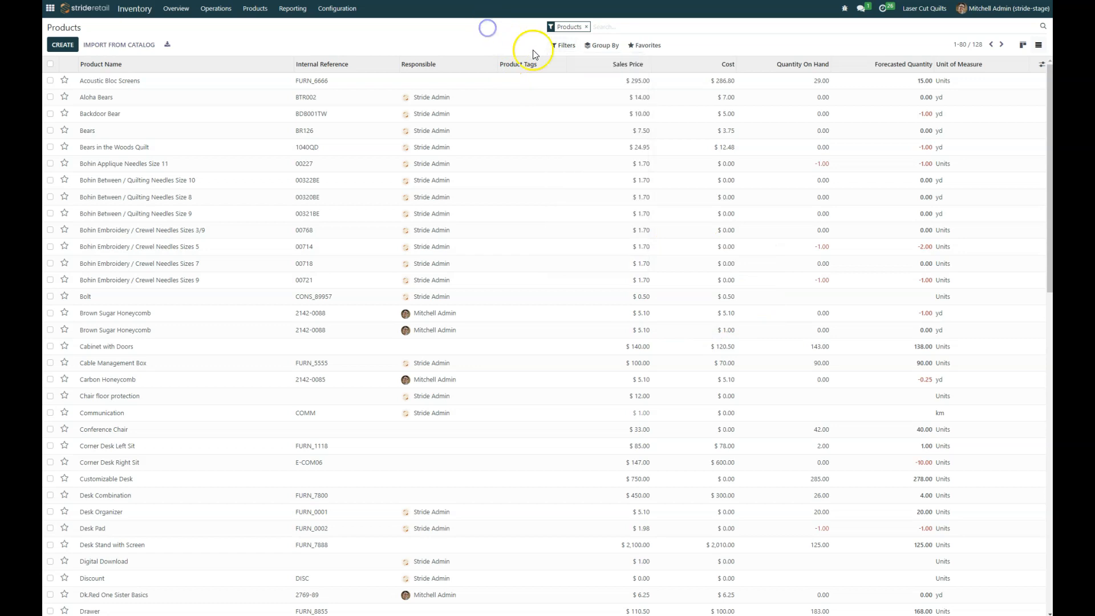
Step: Apply a custom filter: Quantity On Hand less than or equal to 0
{"action": "left_click", "coordinate": [600, 28]}
{"action": "left_click", "coordinate": [559, 46]}
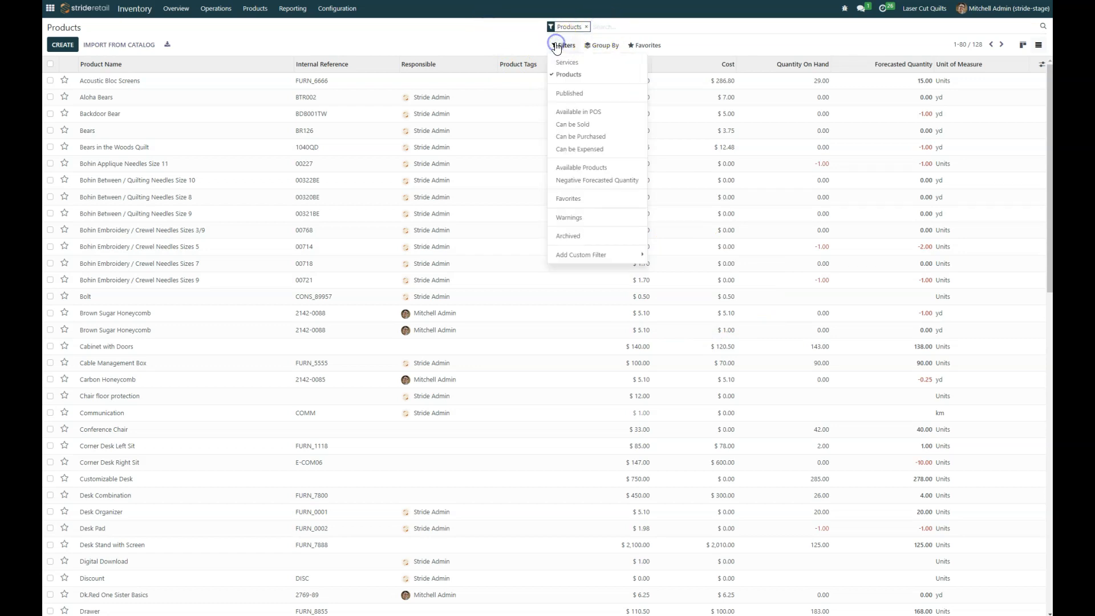
{"action": "left_click", "coordinate": [621, 255]}
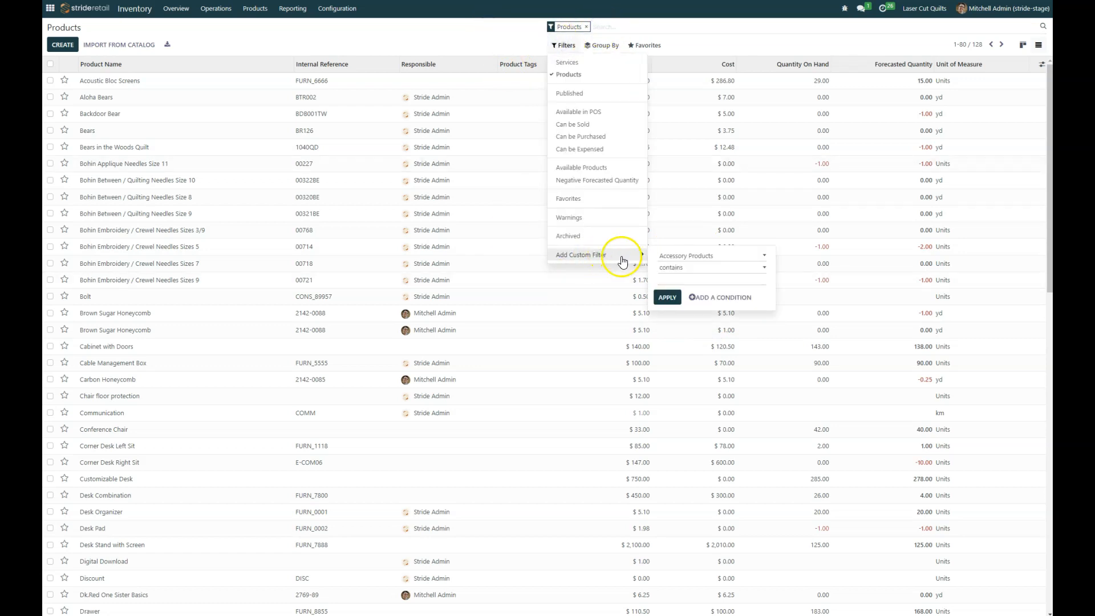
{"action": "left_click", "coordinate": [701, 257]}
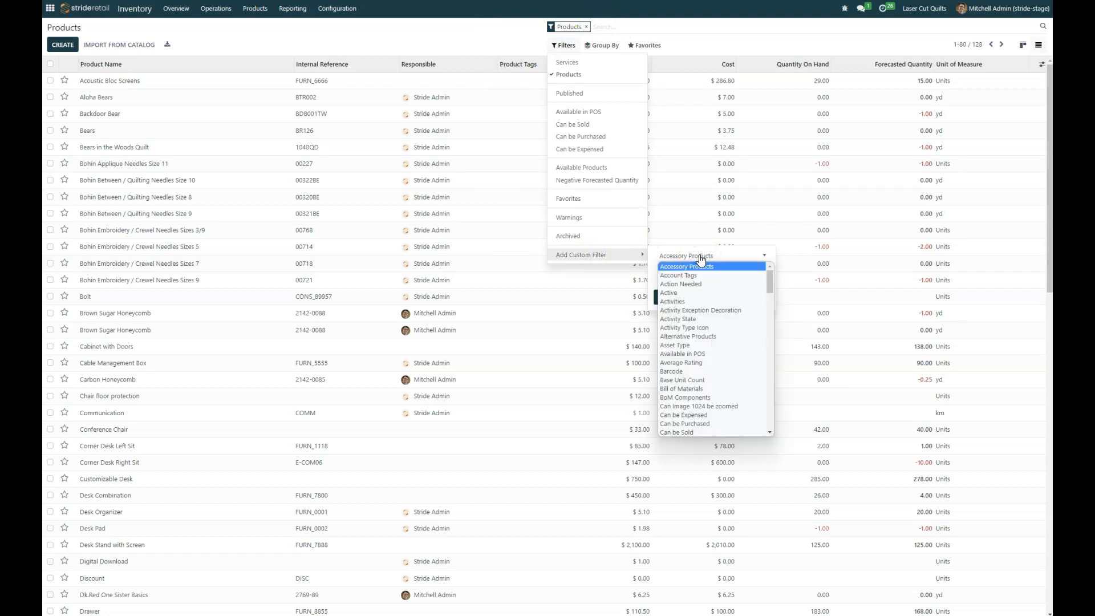
{"action": "key", "text": "q"}
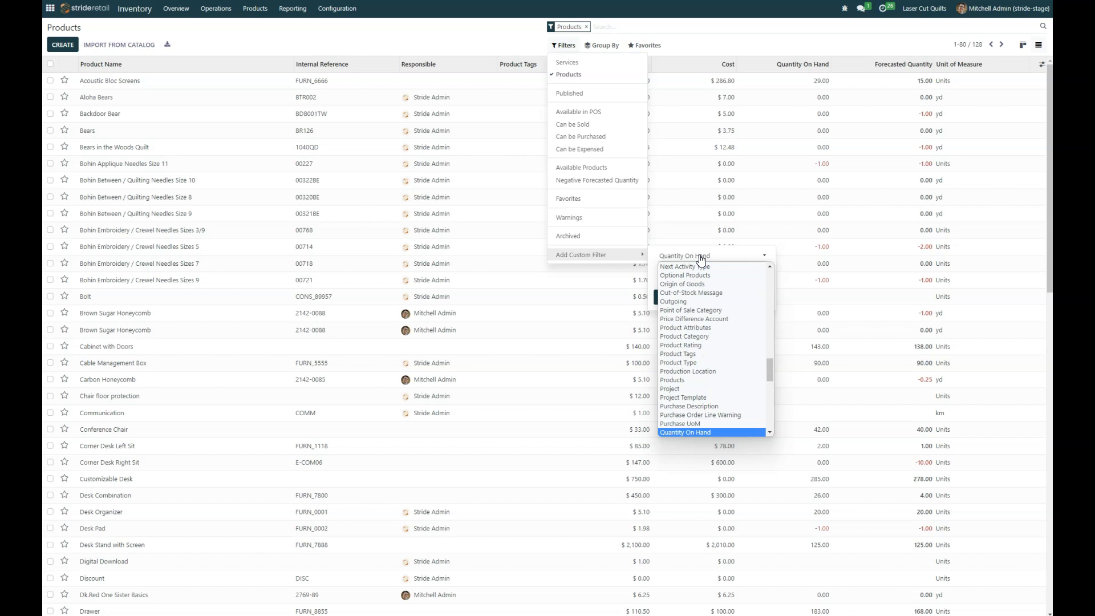
{"action": "key", "text": "Return"}
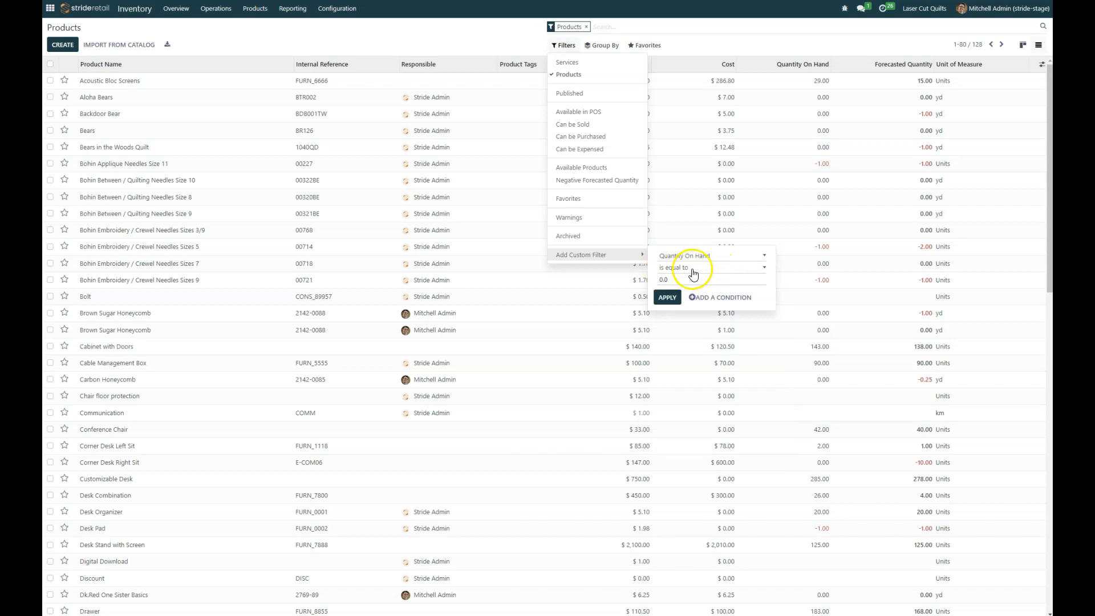
{"action": "left_click", "coordinate": [696, 267]}
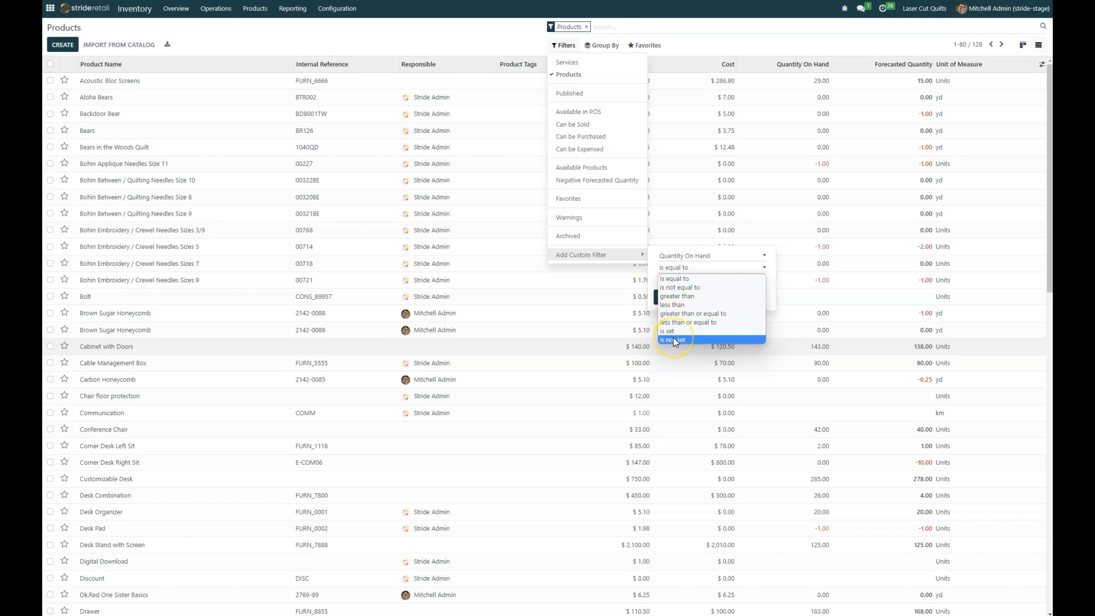
{"action": "left_click", "coordinate": [701, 323]}
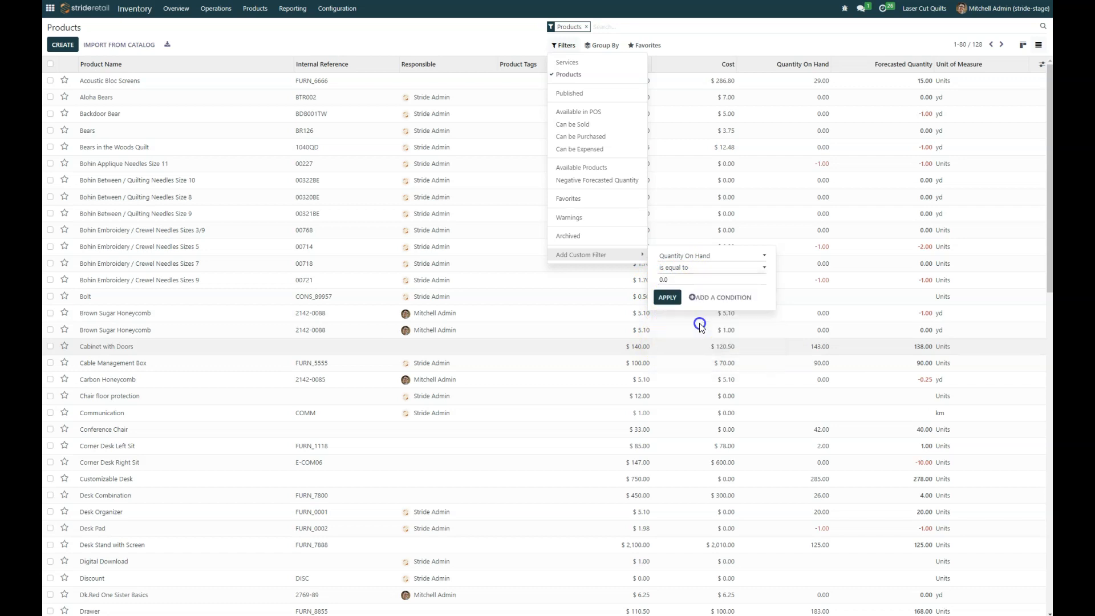
{"action": "left_click", "coordinate": [667, 298]}
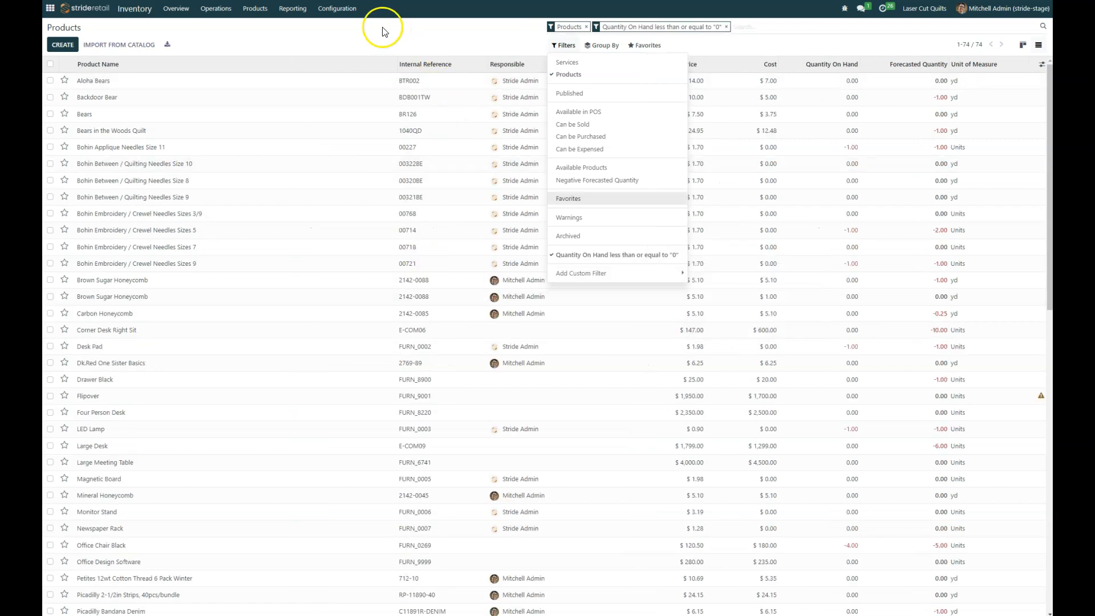
Step: Browse the 74 zero-stock products and mark Aloha Bears as a favourite
{"action": "left_click", "coordinate": [322, 28]}
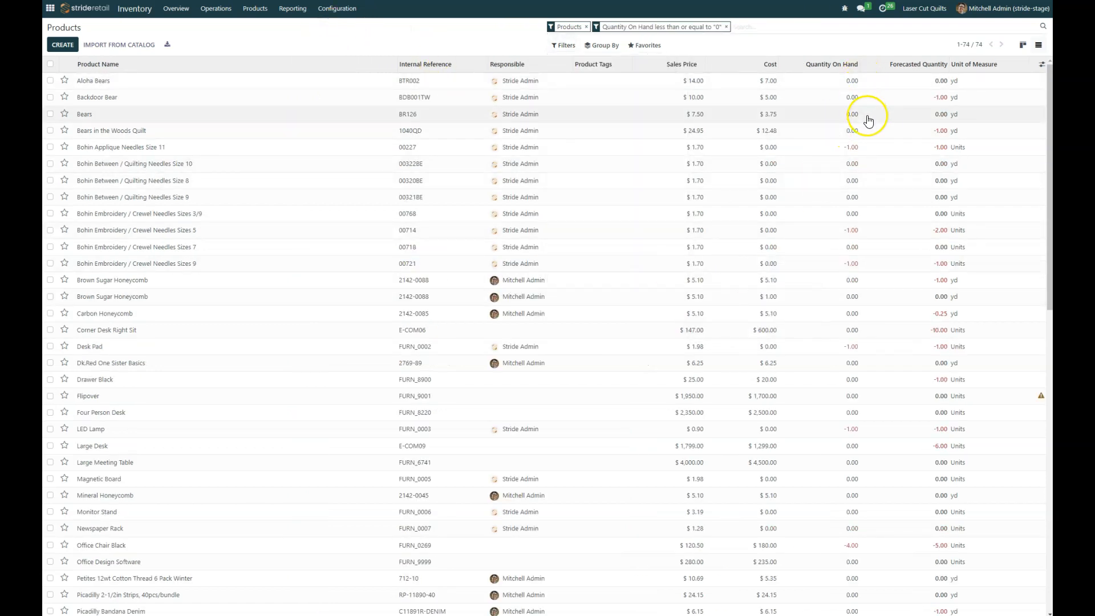
{"action": "scroll", "coordinate": [860, 154], "scroll_direction": "down", "scroll_amount": 1}
{"action": "scroll", "coordinate": [860, 158], "scroll_direction": "down", "scroll_amount": 3}
{"action": "scroll", "coordinate": [851, 162], "scroll_direction": "down", "scroll_amount": 3}
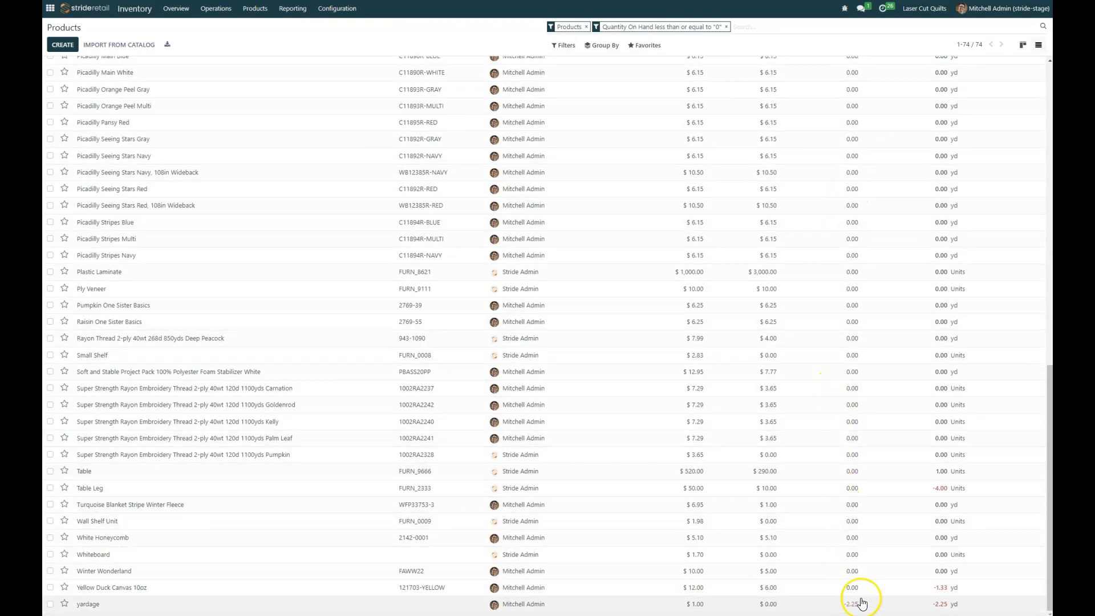
{"action": "scroll", "coordinate": [848, 222], "scroll_direction": "up", "scroll_amount": 6}
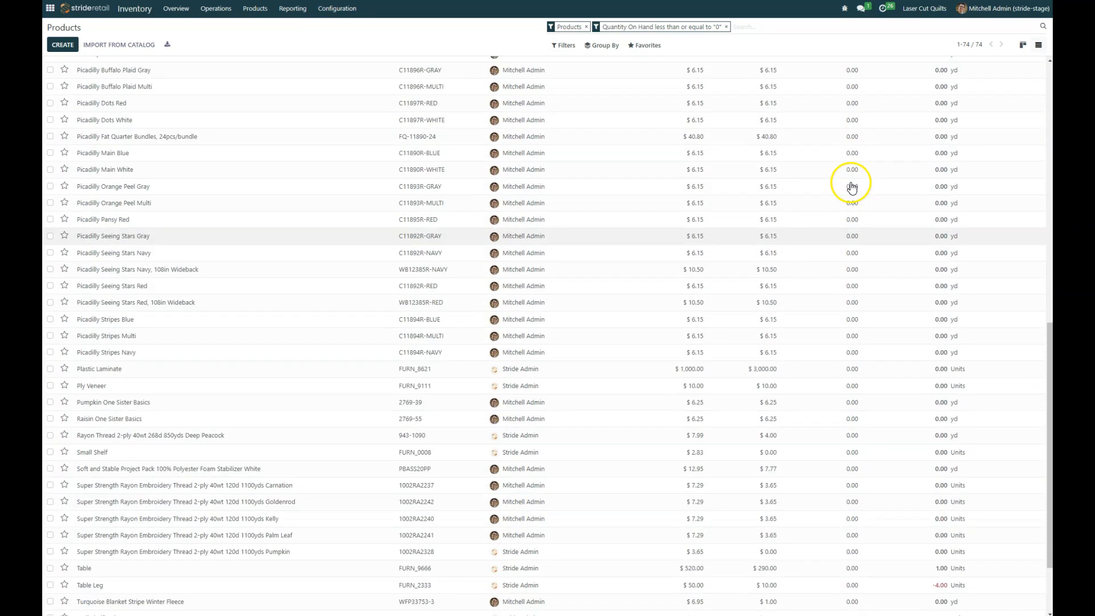
{"action": "scroll", "coordinate": [850, 183], "scroll_direction": "up", "scroll_amount": 8}
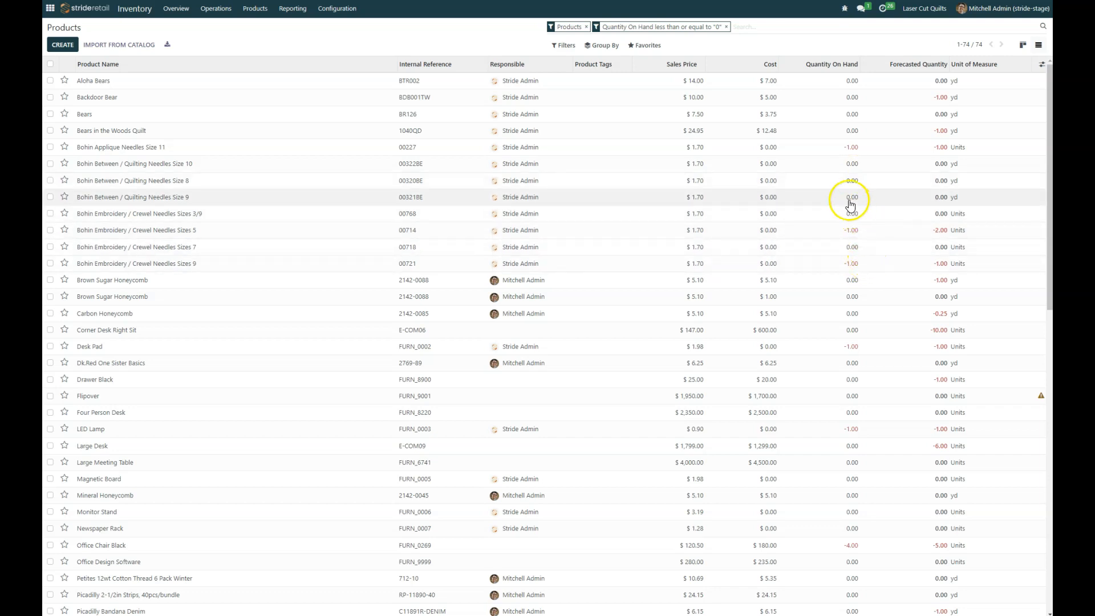
{"action": "left_click", "coordinate": [64, 79]}
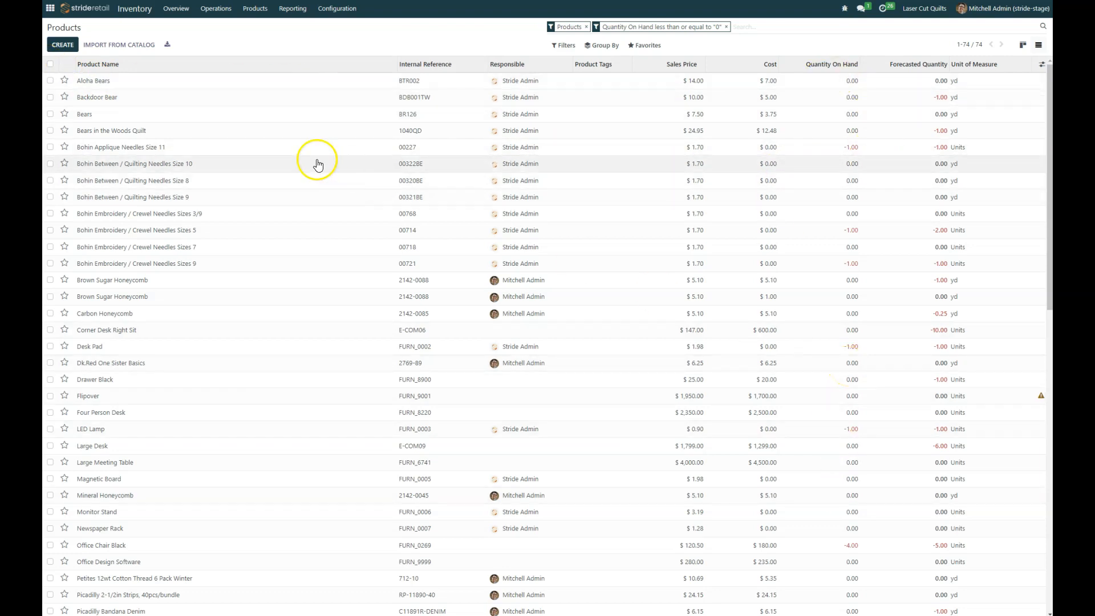
Step: Select all 74 filtered products and unpublish them from the website
{"action": "left_click", "coordinate": [50, 64]}
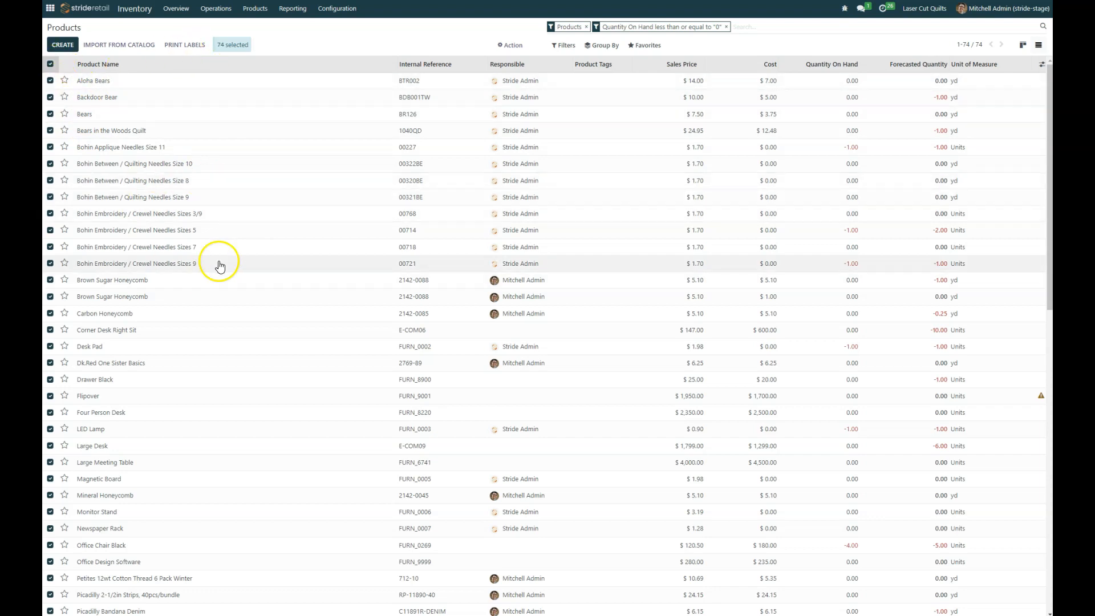
{"action": "left_click", "coordinate": [512, 47]}
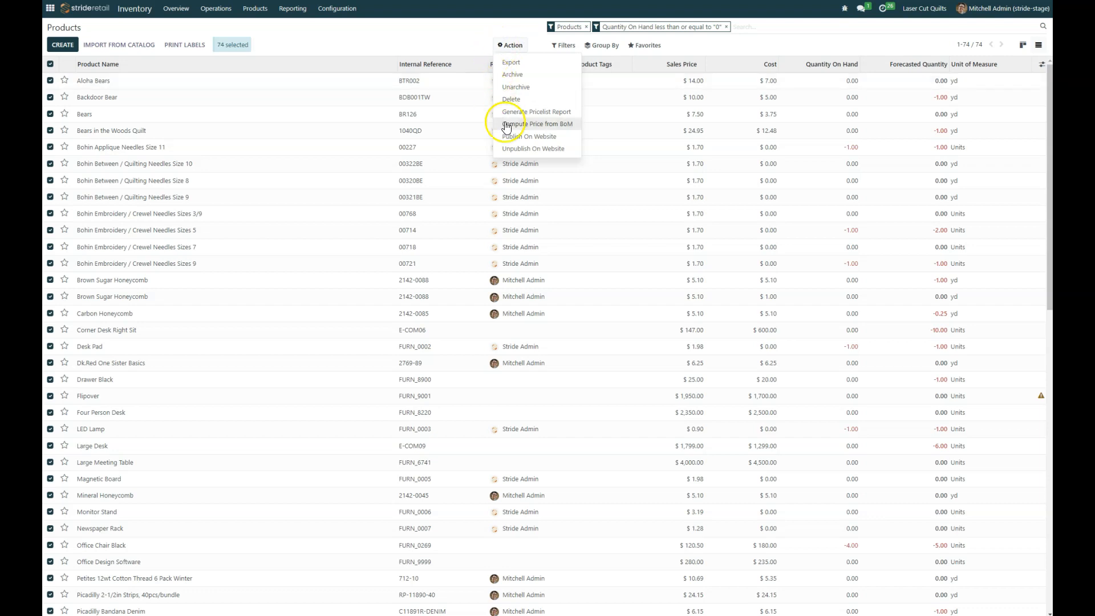
{"action": "left_click", "coordinate": [521, 138]}
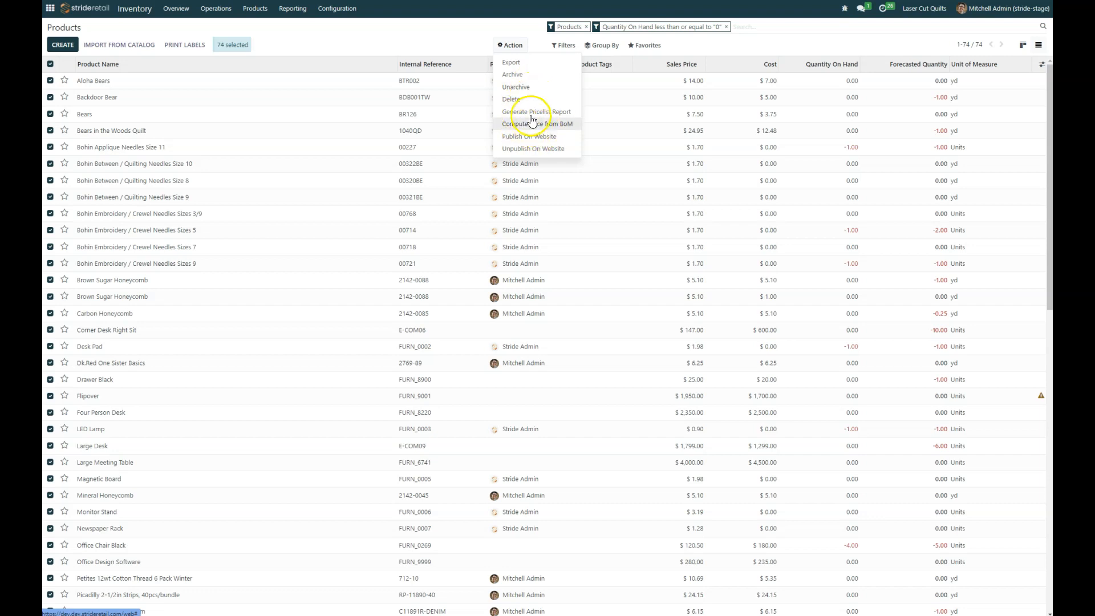
{"action": "left_click", "coordinate": [526, 150]}
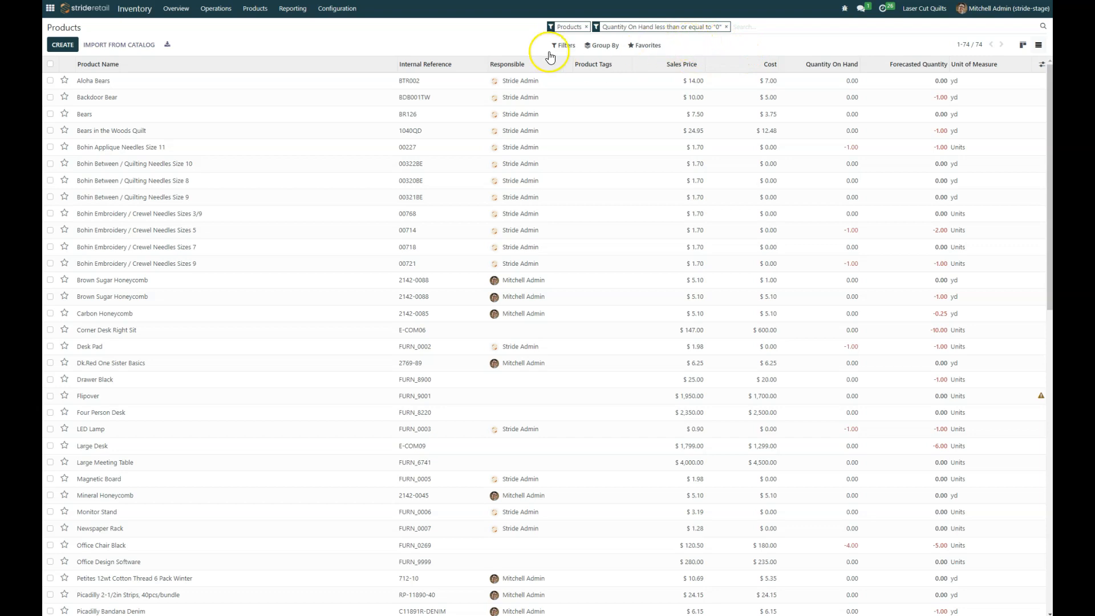
Step: Open the Filters dropdown from the product search bar
{"action": "left_click", "coordinate": [746, 26]}
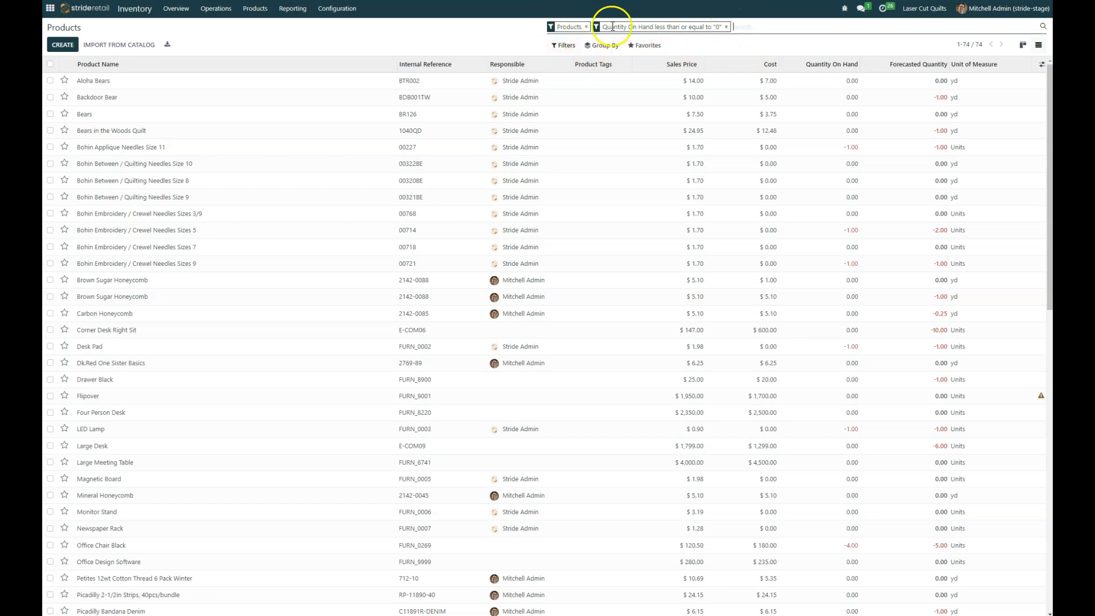
{"action": "left_click", "coordinate": [553, 48]}
{"action": "left_click", "coordinate": [553, 51]}
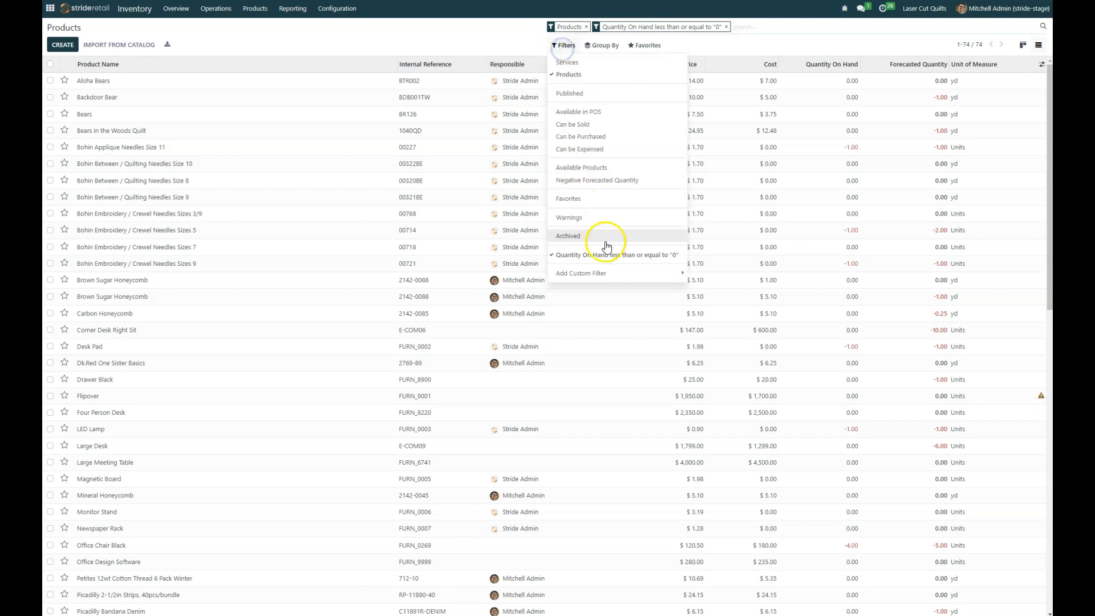
Step: Start a new custom condition and browse the field list for C fields
{"action": "left_click", "coordinate": [643, 276]}
{"action": "left_click", "coordinate": [746, 276]}
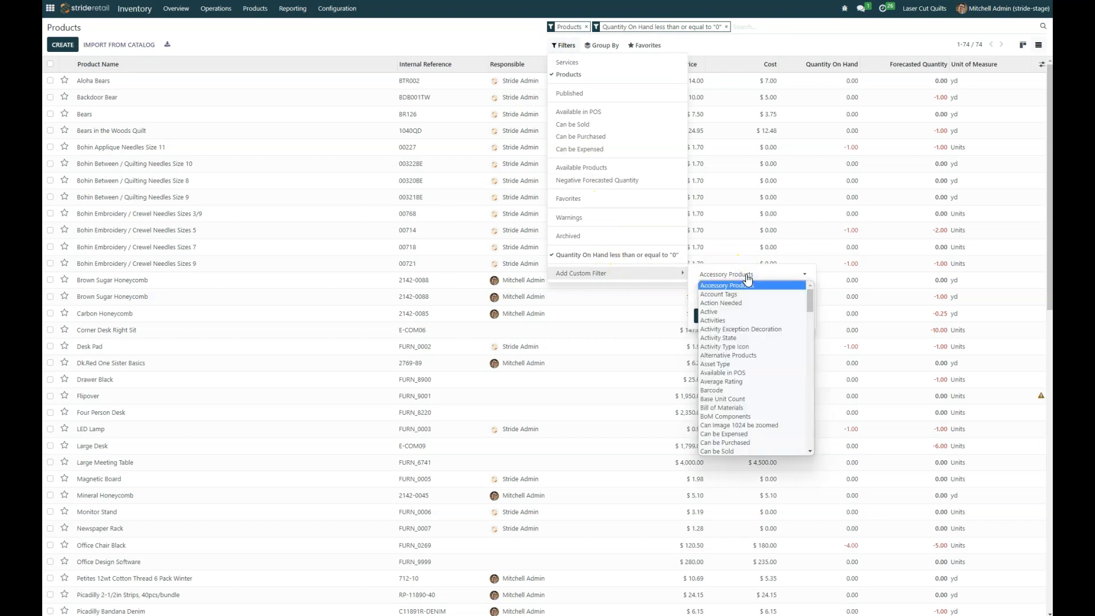
{"action": "key", "text": "c"}
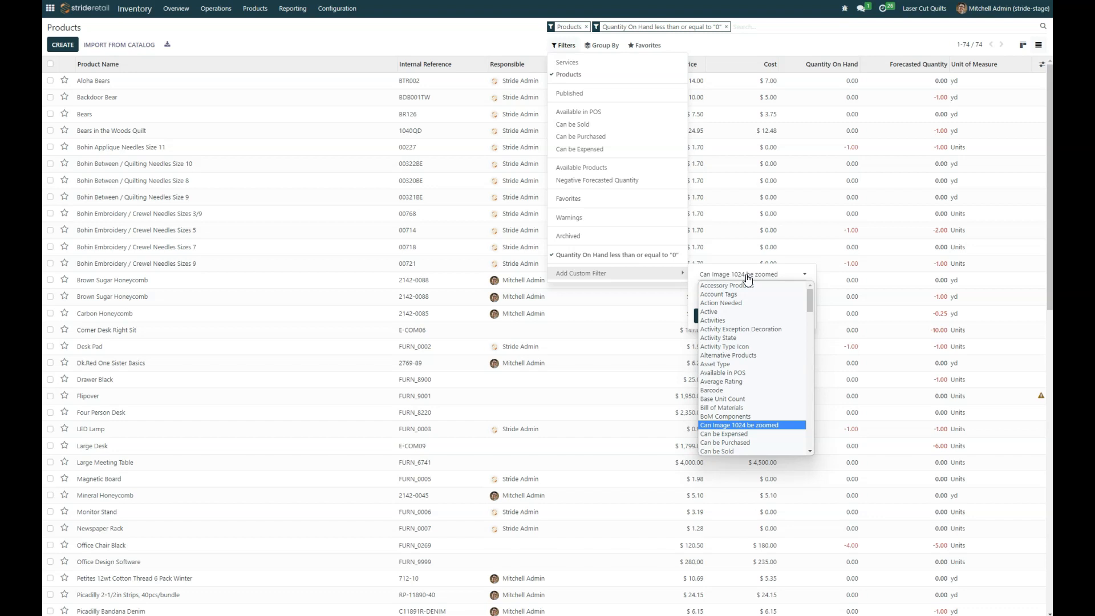
{"action": "scroll", "coordinate": [753, 416], "scroll_direction": "down", "scroll_amount": 5}
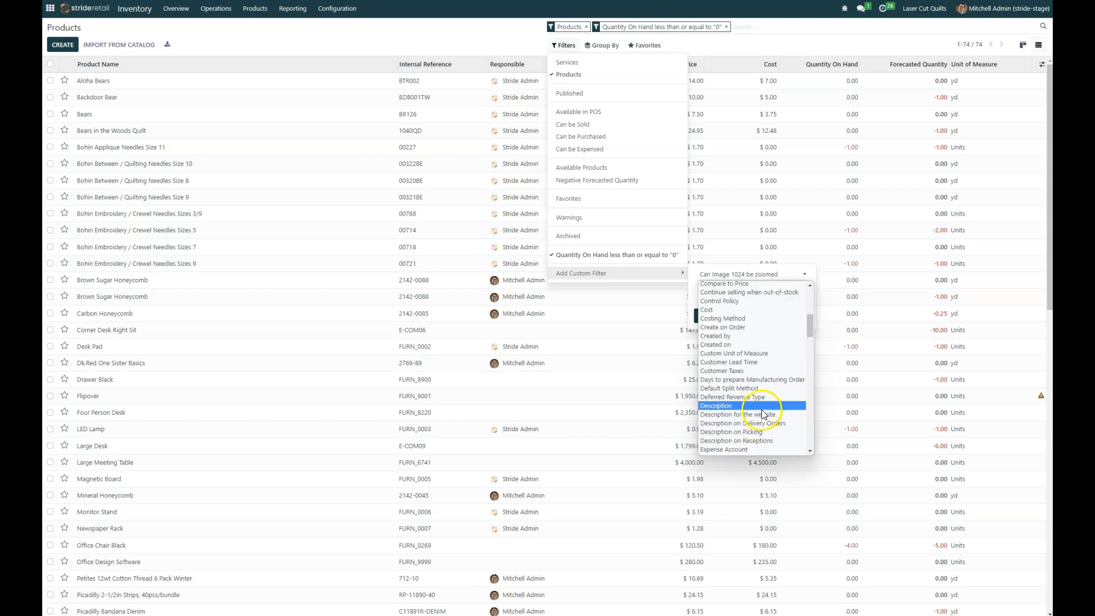
{"action": "scroll", "coordinate": [776, 349], "scroll_direction": "up", "scroll_amount": 5}
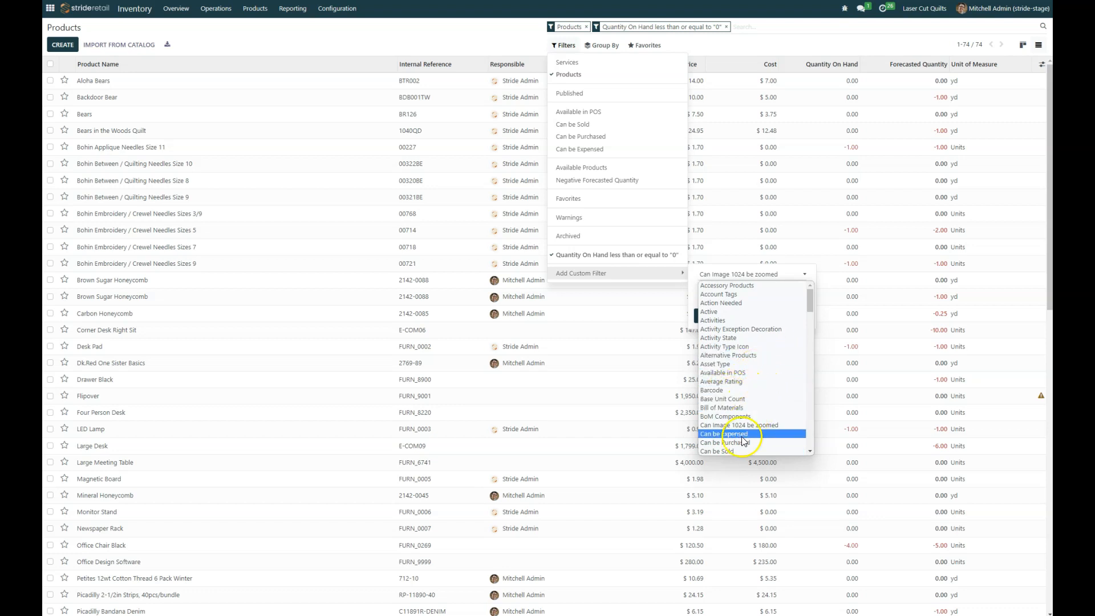
Step: Set the condition to Continue selling when out-of-stock is No
{"action": "type", "text": "se"}
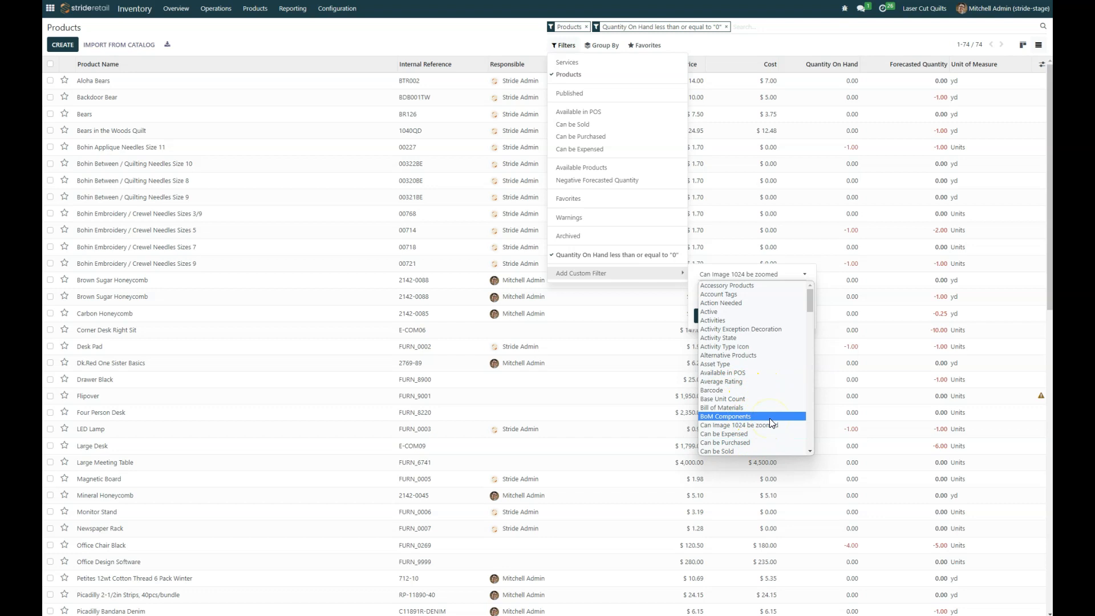
{"action": "key", "text": "Down"}
{"action": "key", "text": "Down"}
{"action": "key", "text": "Down"}
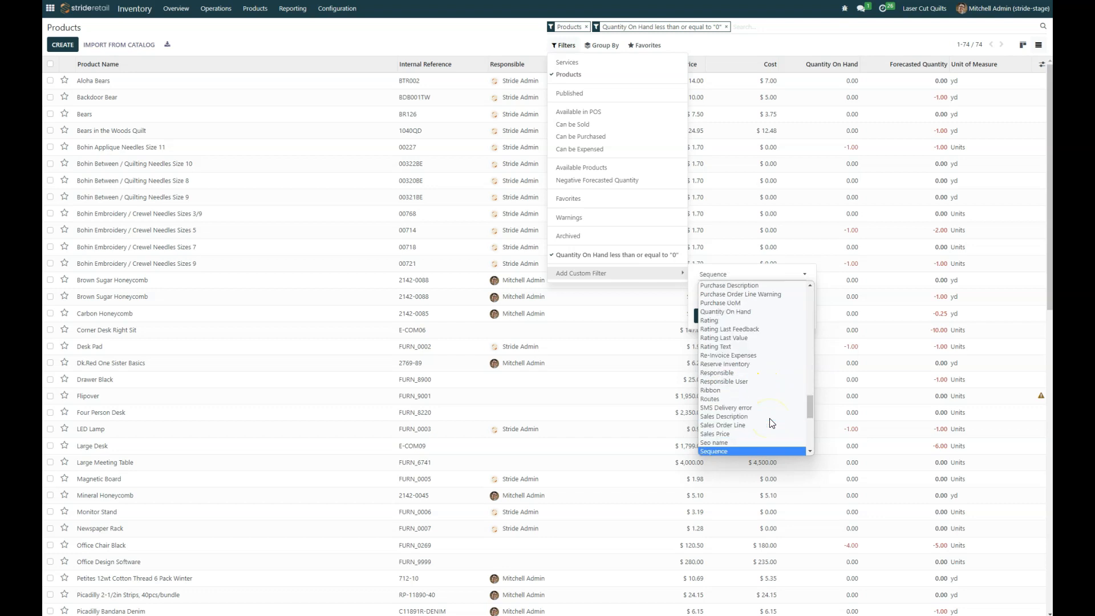
{"action": "key", "text": "Up"}
{"action": "key", "text": "Up"}
{"action": "key", "text": "Up"}
{"action": "key", "text": "Up"}
{"action": "key", "text": "Up"}
{"action": "key", "text": "Up"}
{"action": "key", "text": "Up"}
{"action": "key", "text": "Up"}
{"action": "key", "text": "Up"}
{"action": "key", "text": "Up"}
{"action": "key", "text": "Up"}
{"action": "key", "text": "Up"}
{"action": "key", "text": "Up"}
{"action": "key", "text": "Up"}
{"action": "key", "text": "Up"}
{"action": "key", "text": "Up"}
{"action": "key", "text": "Up"}
{"action": "key", "text": "Up"}
{"action": "key", "text": "Up"}
{"action": "key", "text": "Up"}
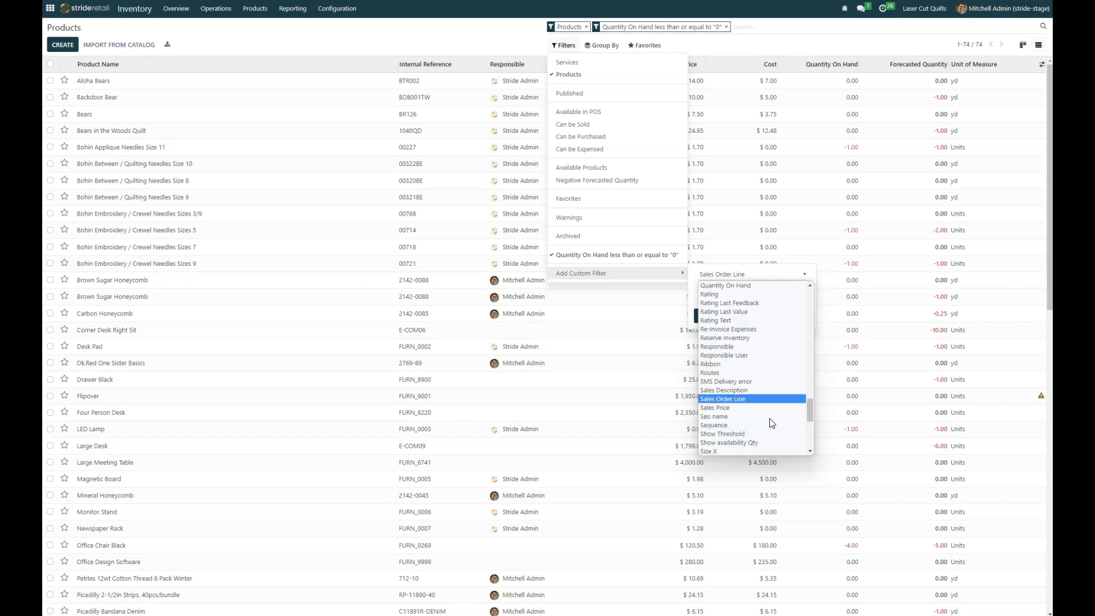
{"action": "key", "text": "Up"}
{"action": "key", "text": "Up"}
{"action": "key", "text": "Up"}
{"action": "key", "text": "Up"}
{"action": "key", "text": "Up"}
{"action": "key", "text": "Up"}
{"action": "key", "text": "Up"}
{"action": "key", "text": "Up"}
{"action": "key", "text": "Up"}
{"action": "key", "text": "Up"}
{"action": "key", "text": "Up"}
{"action": "key", "text": "Up"}
{"action": "key", "text": "Up"}
{"action": "key", "text": "Up"}
{"action": "key", "text": "Up"}
{"action": "key", "text": "Up"}
{"action": "key", "text": "Up"}
{"action": "key", "text": "Up"}
{"action": "key", "text": "Up"}
{"action": "key", "text": "Up"}
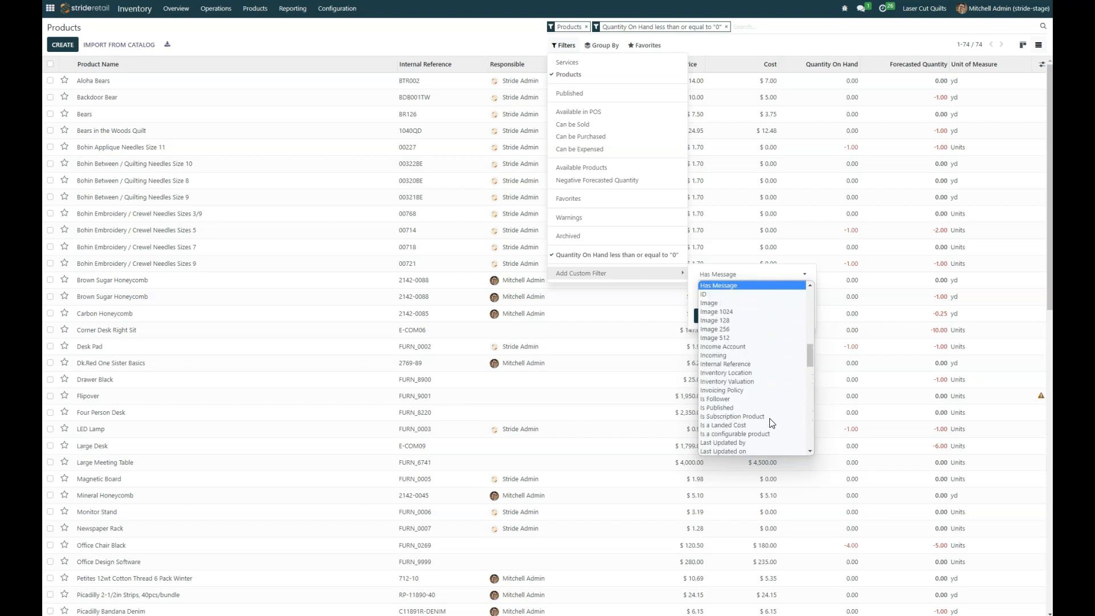
{"action": "key", "text": "Down"}
{"action": "key", "text": "Down"}
{"action": "key", "text": "Down"}
{"action": "key", "text": "Down"}
{"action": "key", "text": "Down"}
{"action": "key", "text": "Down"}
{"action": "key", "text": "Down"}
{"action": "key", "text": "Down"}
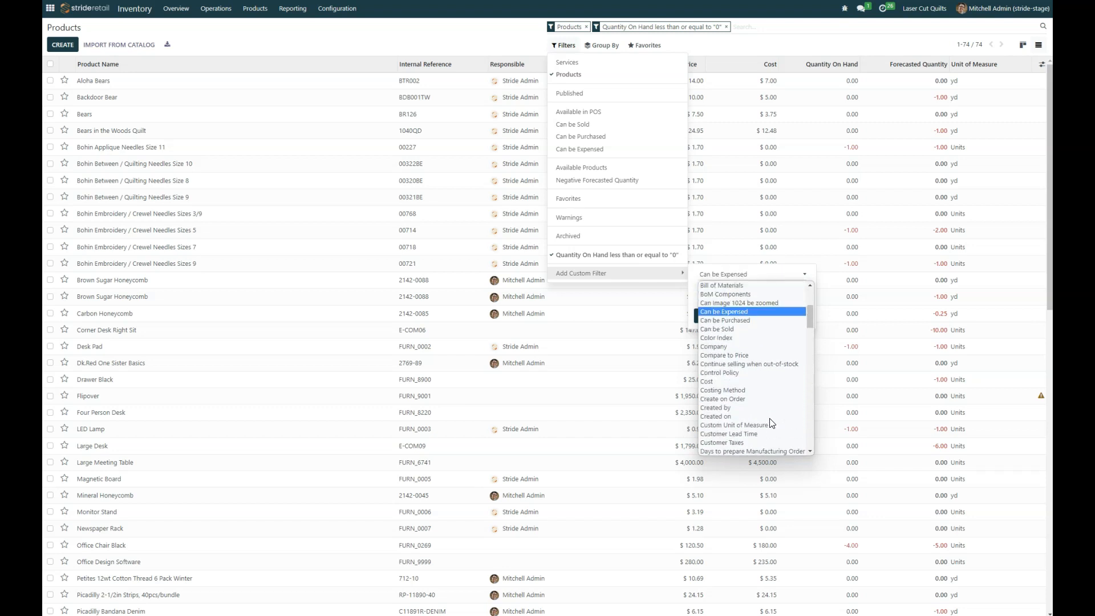
{"action": "key", "text": "Down"}
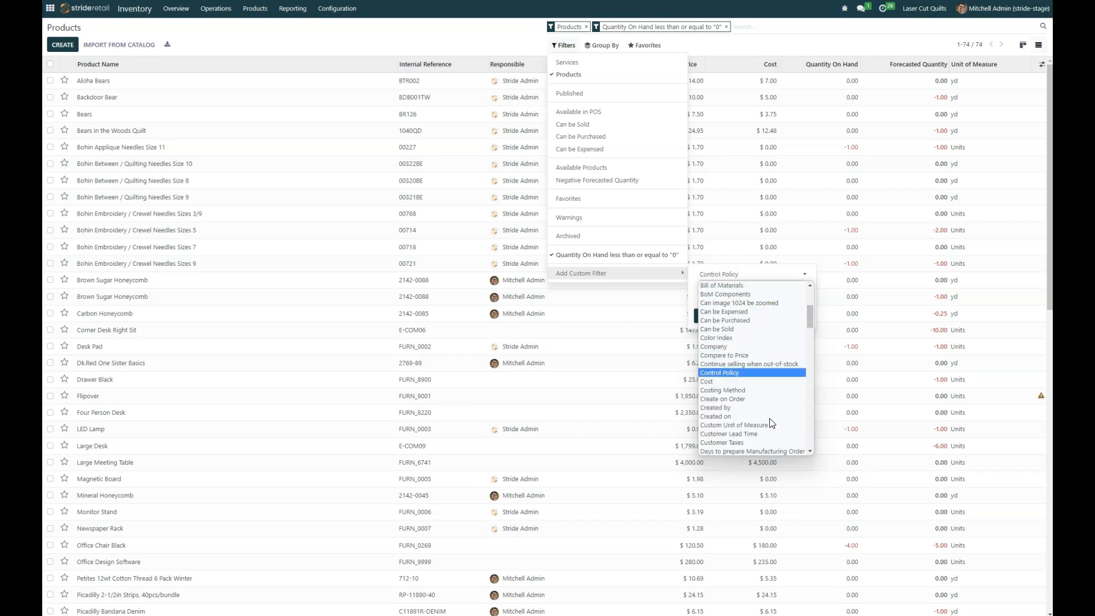
{"action": "key", "text": "Up"}
{"action": "key", "text": "Return"}
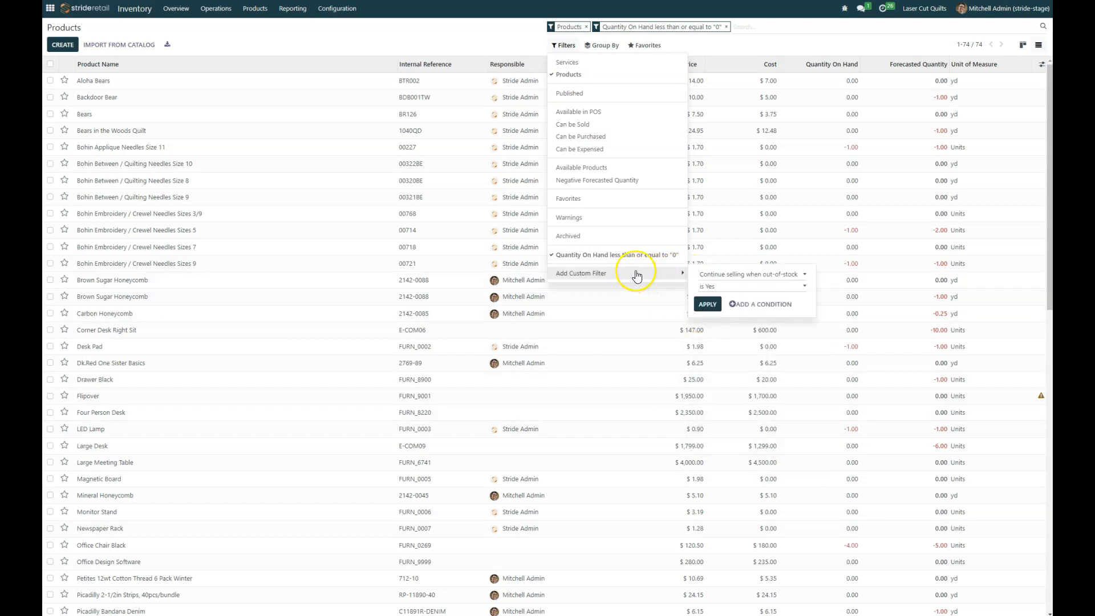
{"action": "left_click", "coordinate": [742, 287]}
{"action": "left_click", "coordinate": [742, 297]}
Step: Apply the out-of-stock condition, leaving only Carbon Honeycomb listed
{"action": "left_click", "coordinate": [707, 304]}
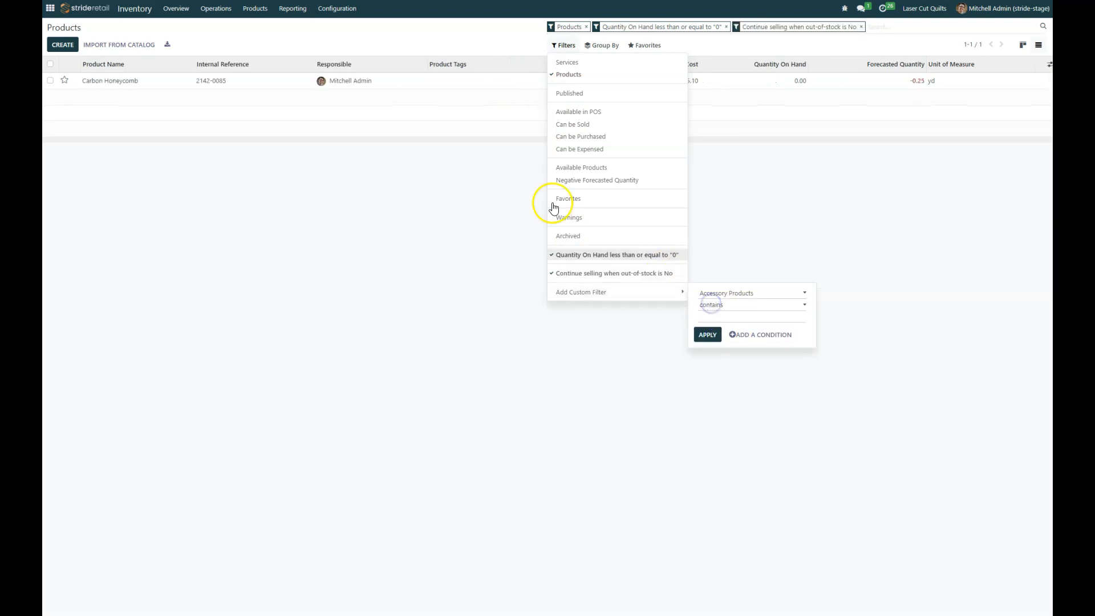
{"action": "left_click", "coordinate": [389, 179]}
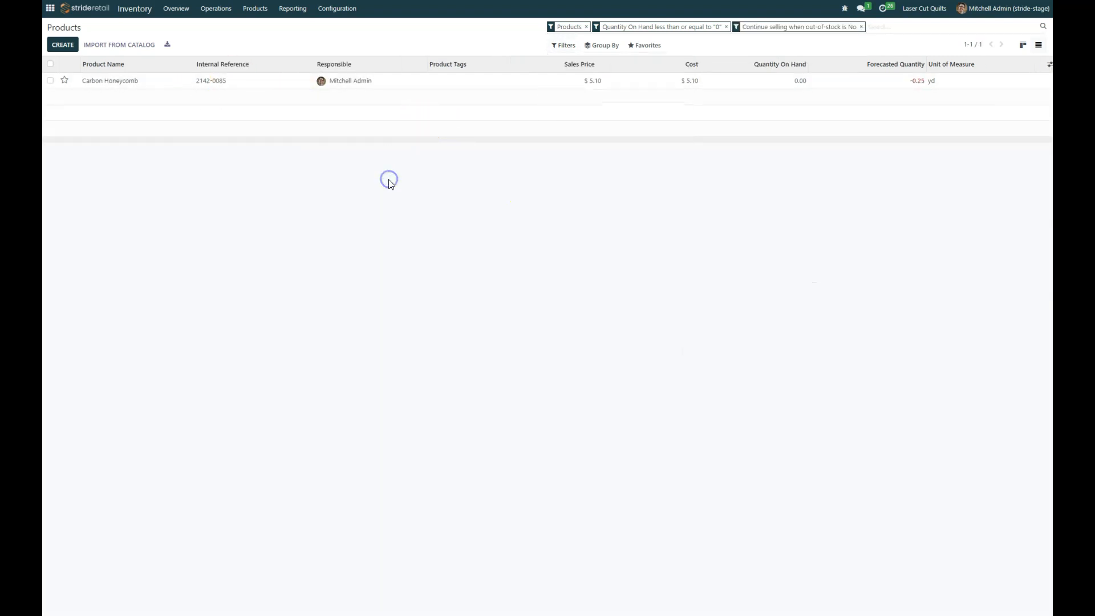